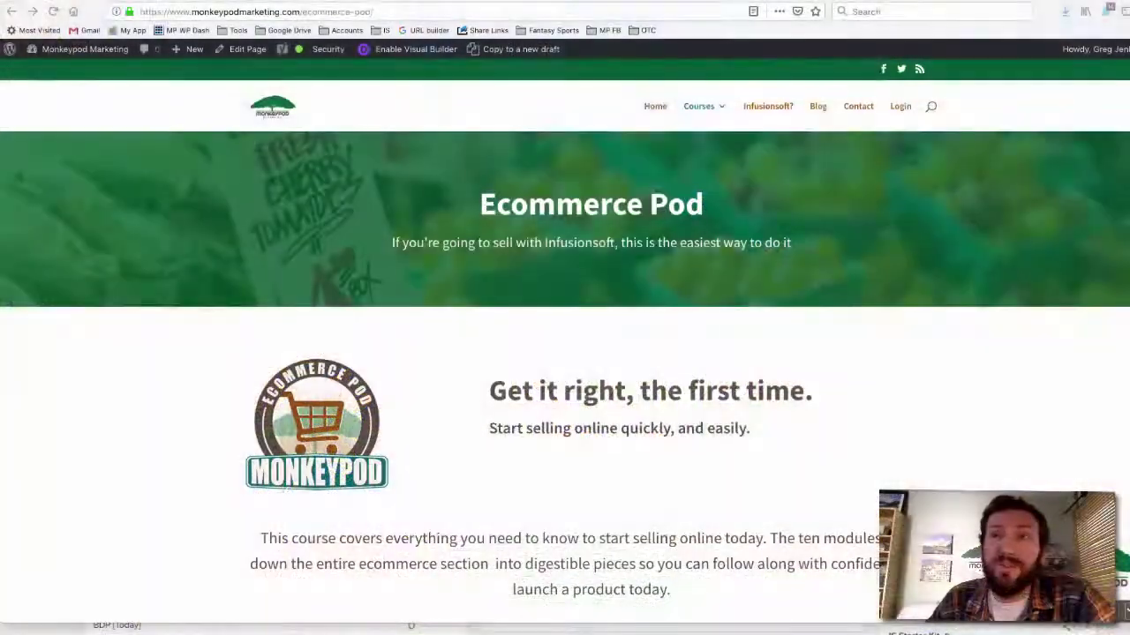
# Review the live Ecommerce Pod page's video and signup box, then open it in the Divi Builder
pyautogui.scroll(-5, 524, 503)
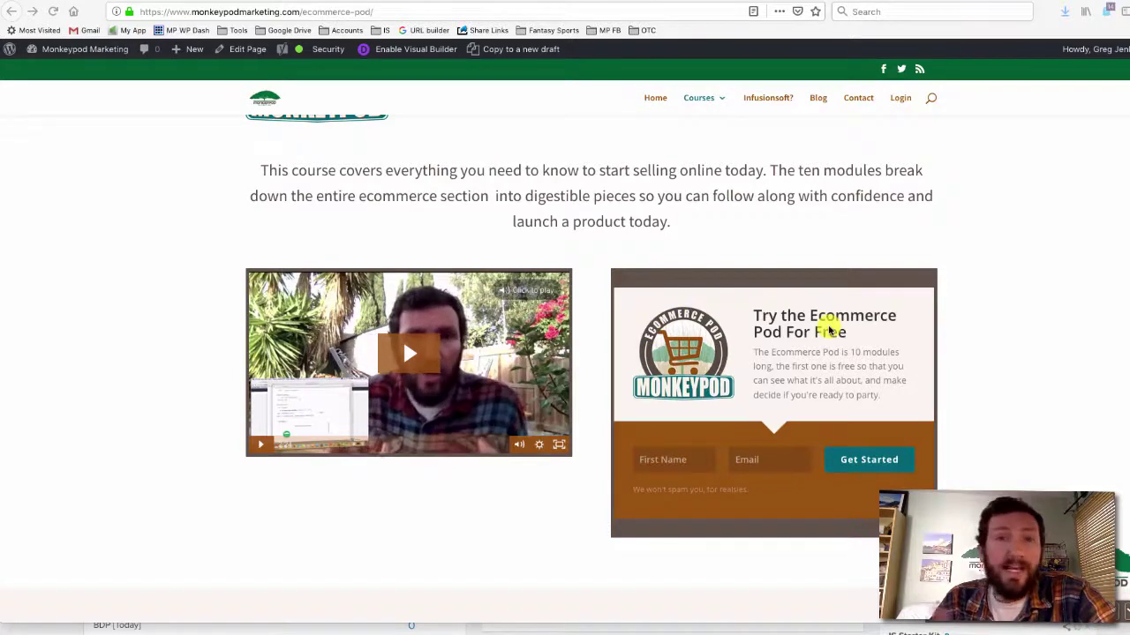
pyautogui.scroll(5, 829, 328)
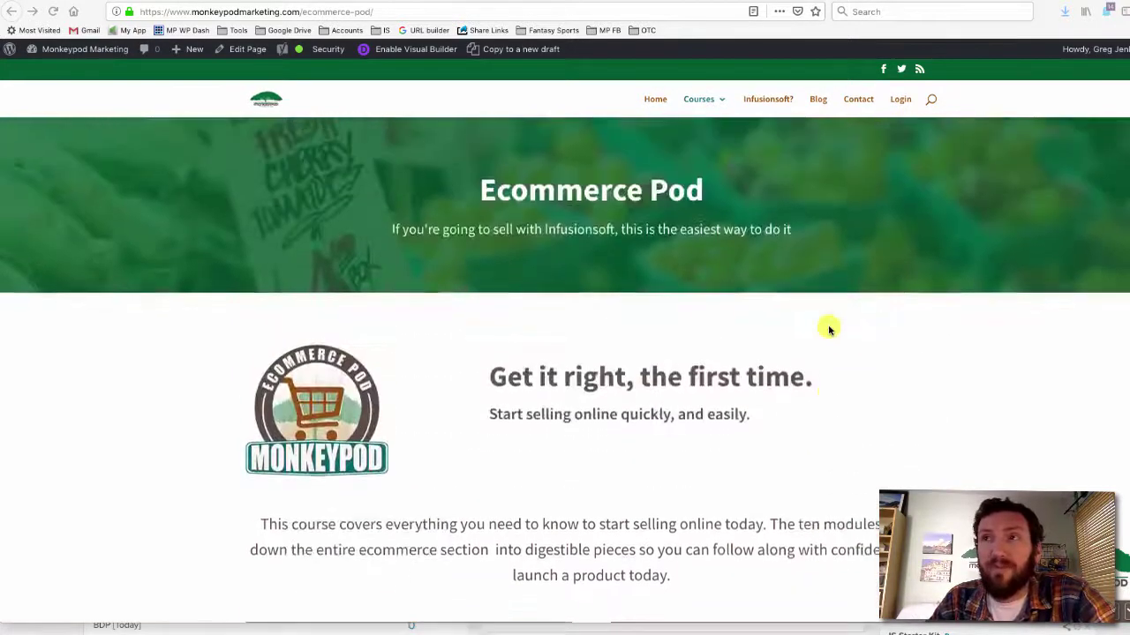
pyautogui.scroll(-5, 830, 329)
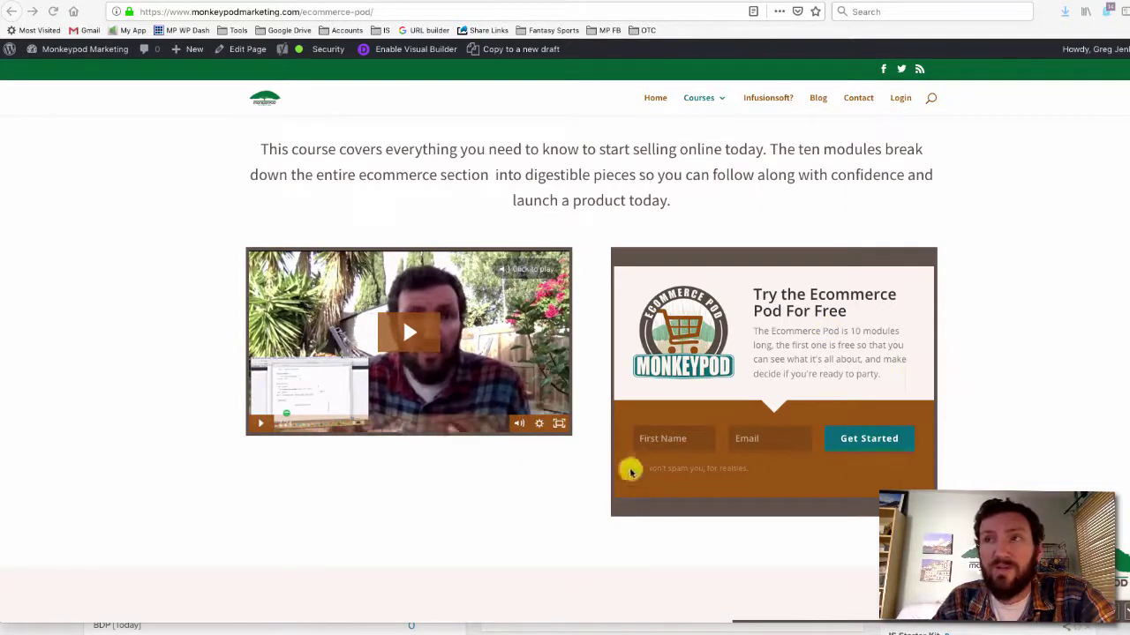
pyautogui.scroll(5, 733, 324)
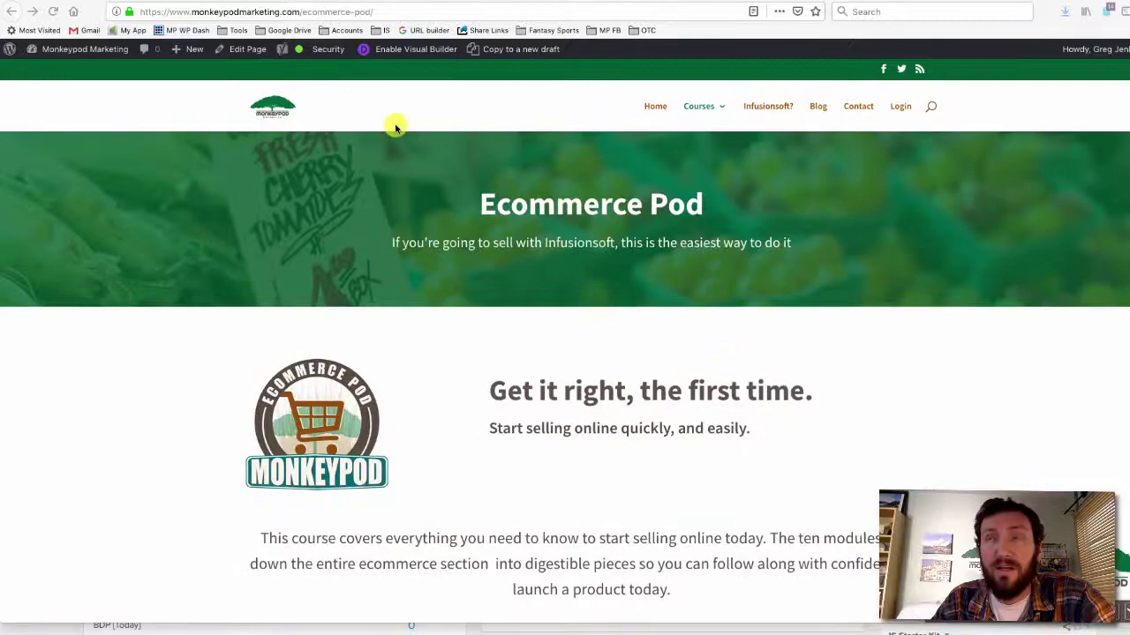
pyautogui.click(247, 49)
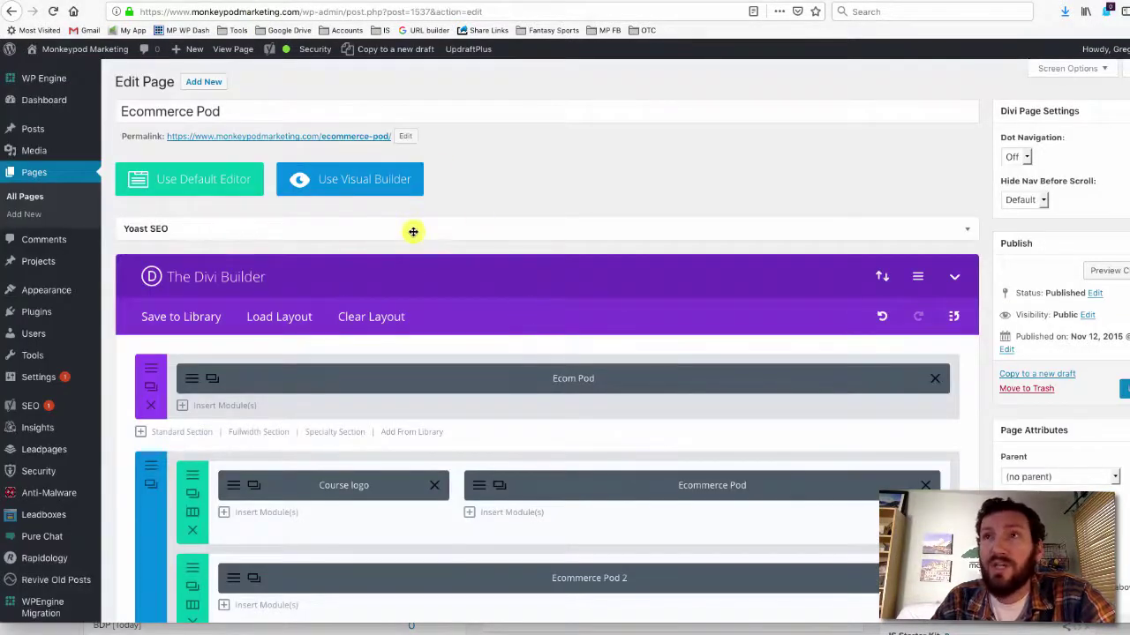
# Delete the Rapidology Free Trial Opt-In module beside the Video and insert a new module there
pyautogui.scroll(-5, 412, 232)
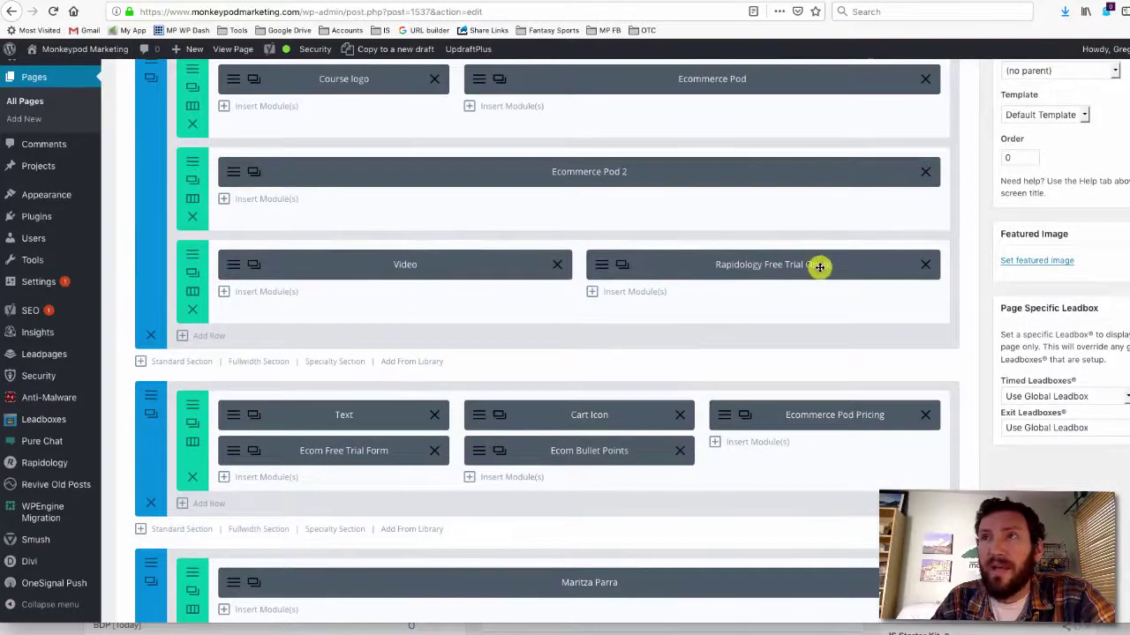
pyautogui.click(925, 265)
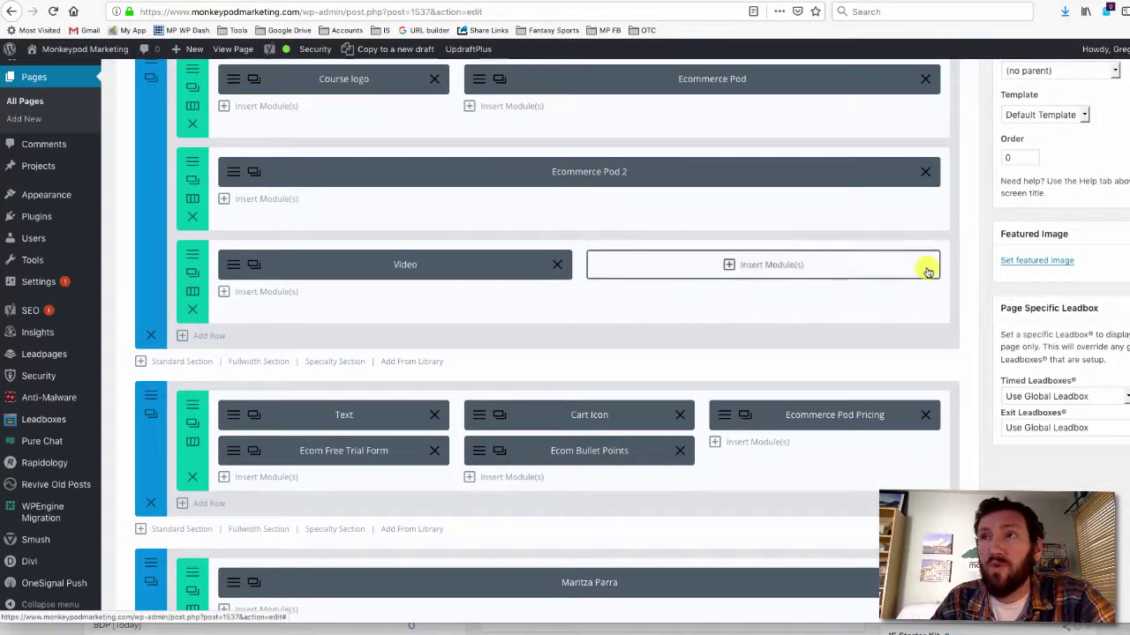
pyautogui.click(789, 268)
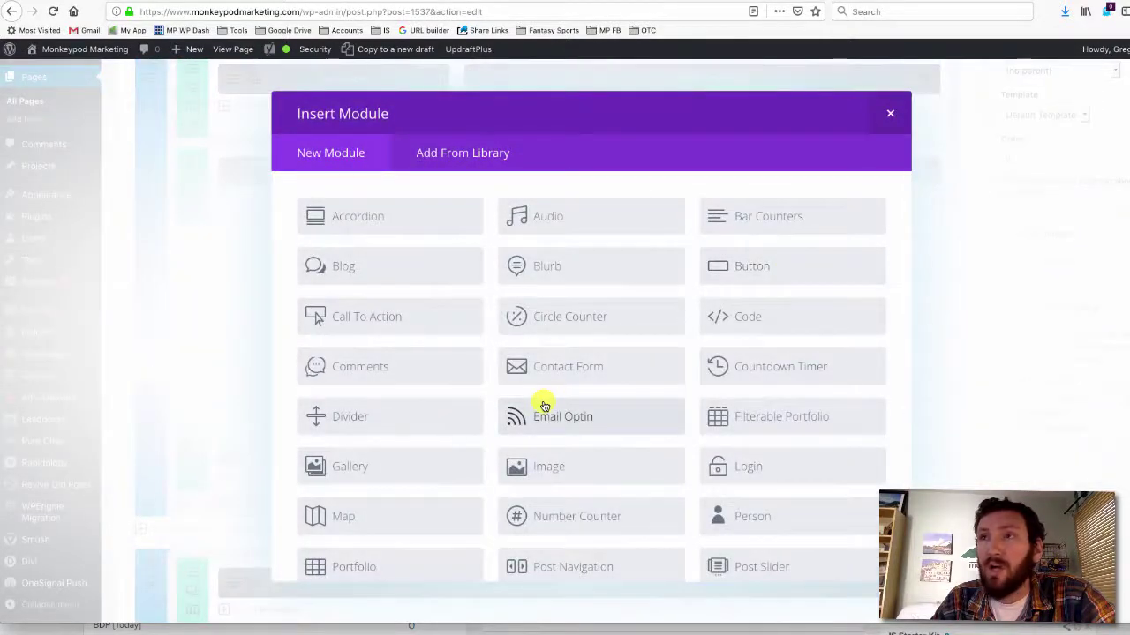
pyautogui.scroll(-2, 540, 416)
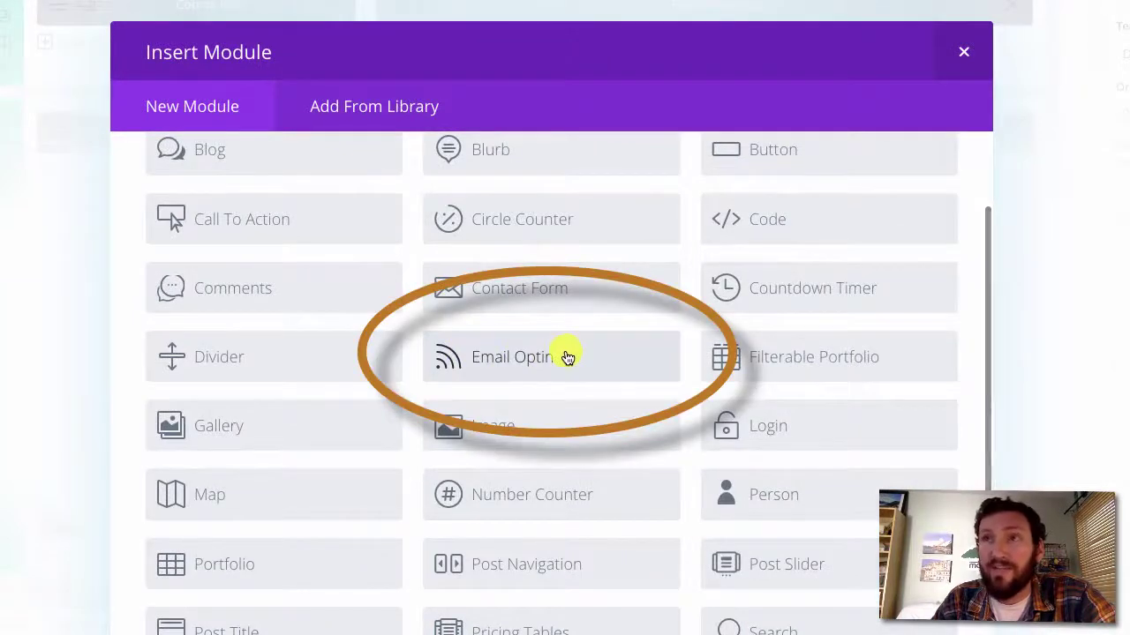
pyautogui.scroll(2, 561, 357)
pyautogui.scroll(-2, 565, 356)
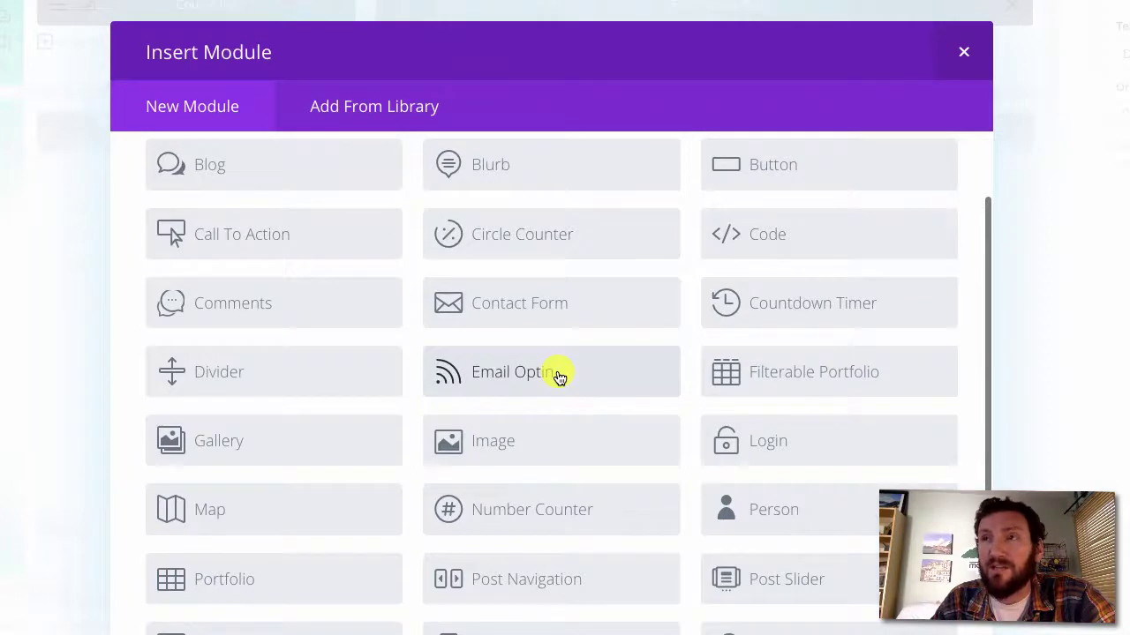
# Add an Email Optin module titled 'Start My Free Trial' with button text 'Let's Do This'
pyautogui.click(559, 377)
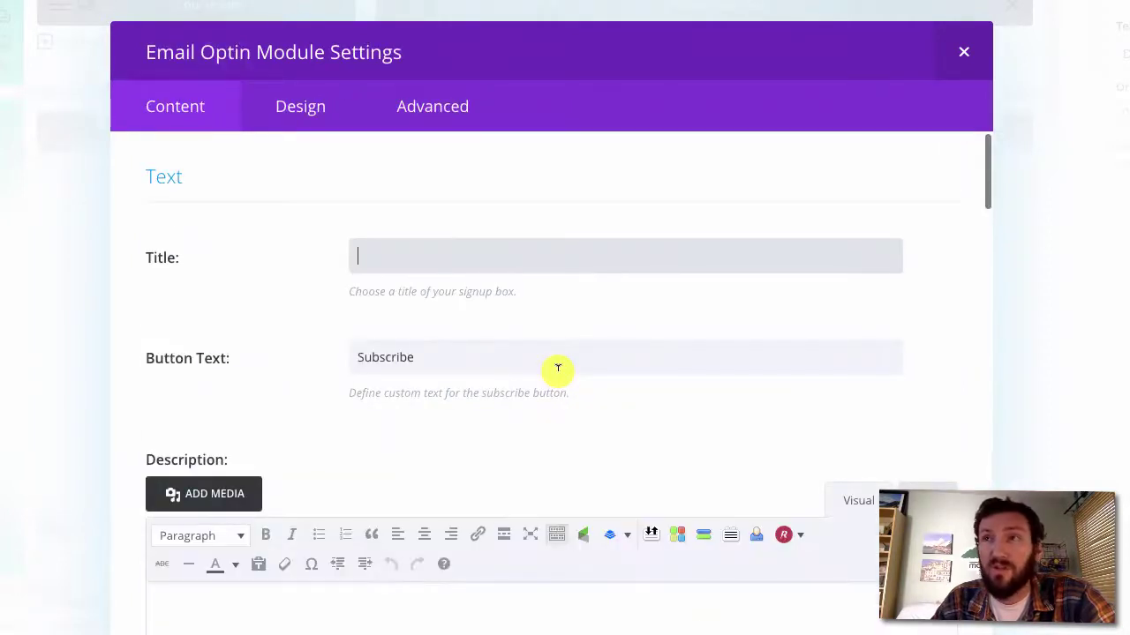
pyautogui.write('Starte')
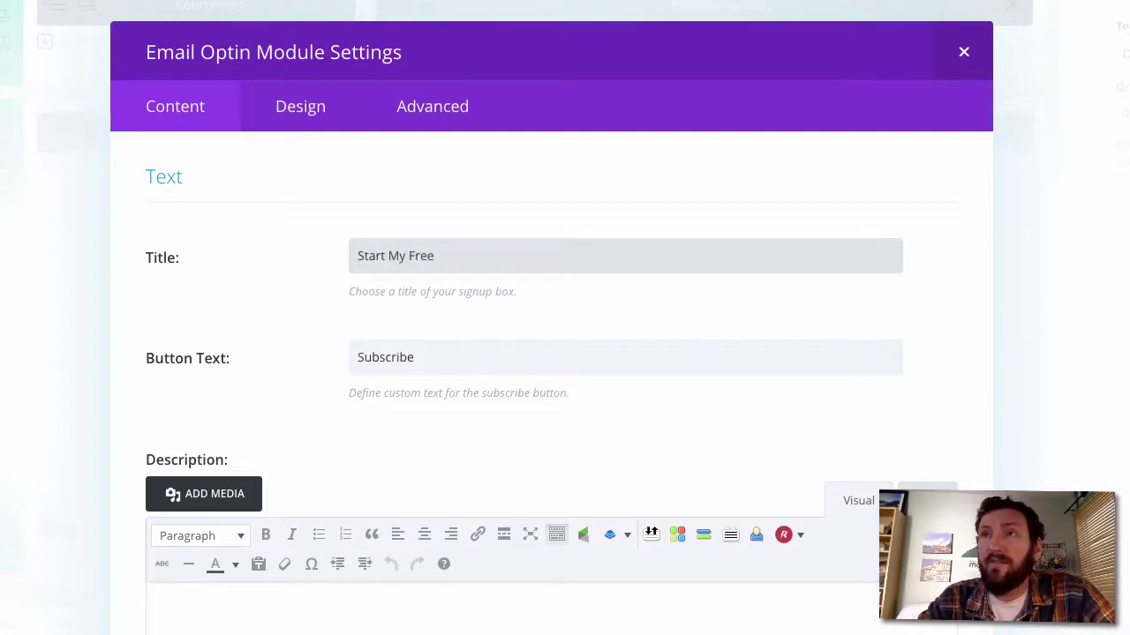
pyautogui.moveTo(429, 356); pyautogui.dragTo(239, 360)
pyautogui.write("Let's Do This")
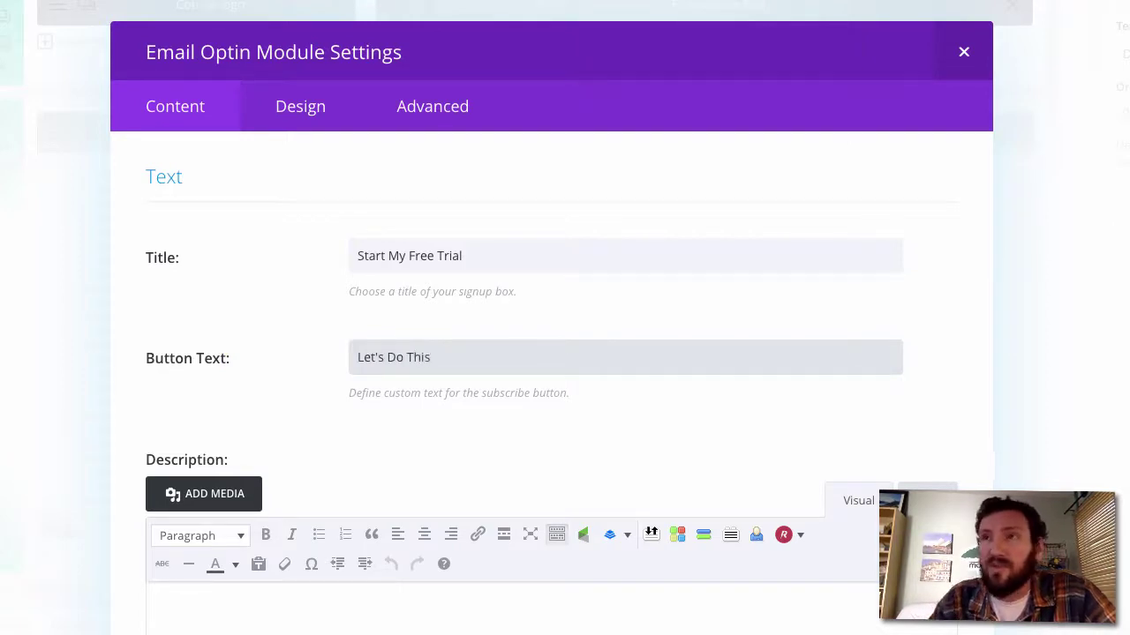
pyautogui.scroll(-5, 394, 378)
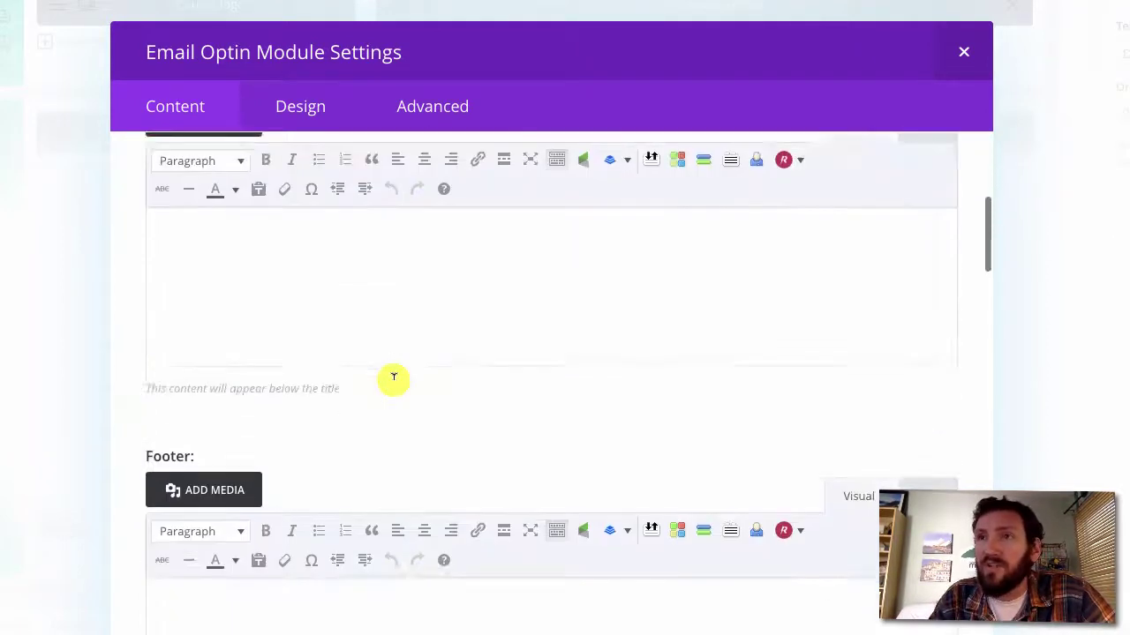
pyautogui.scroll(-8, 394, 379)
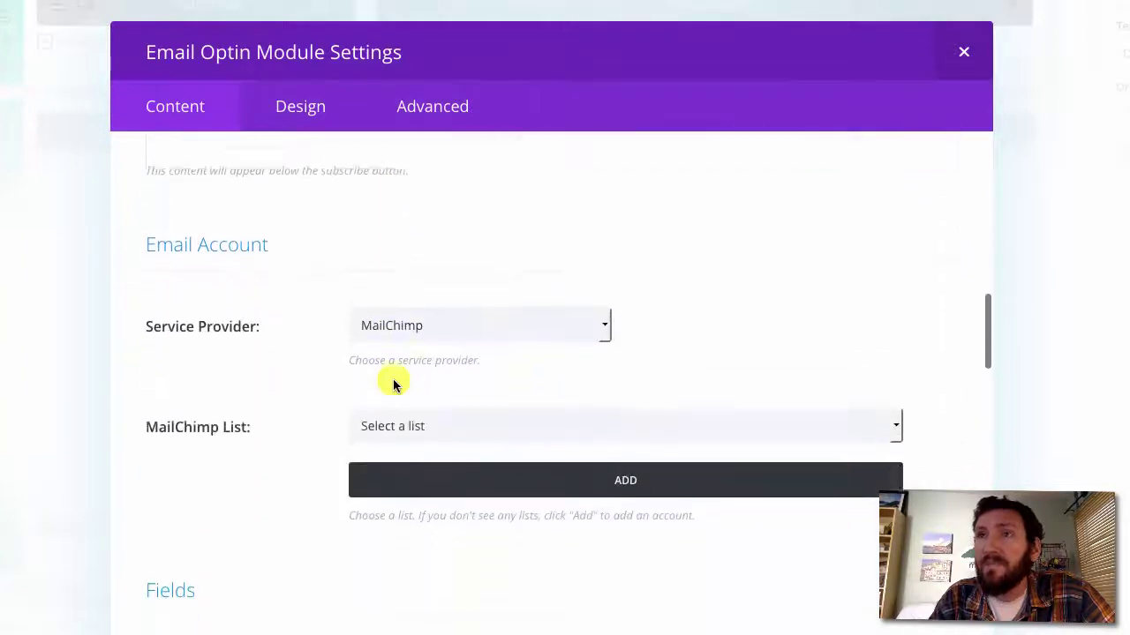
# Set the Email Optin's service provider to Infusionsoft, finding no lists available yet
pyautogui.scroll(-1, 393, 381)
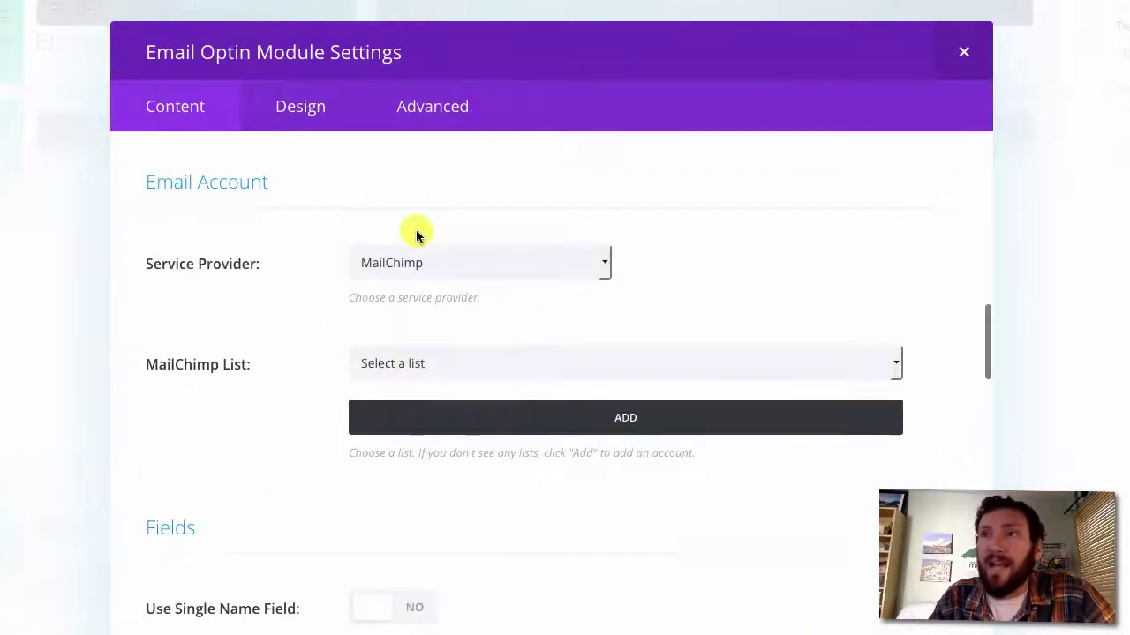
pyautogui.click(433, 255)
pyautogui.click(419, 228)
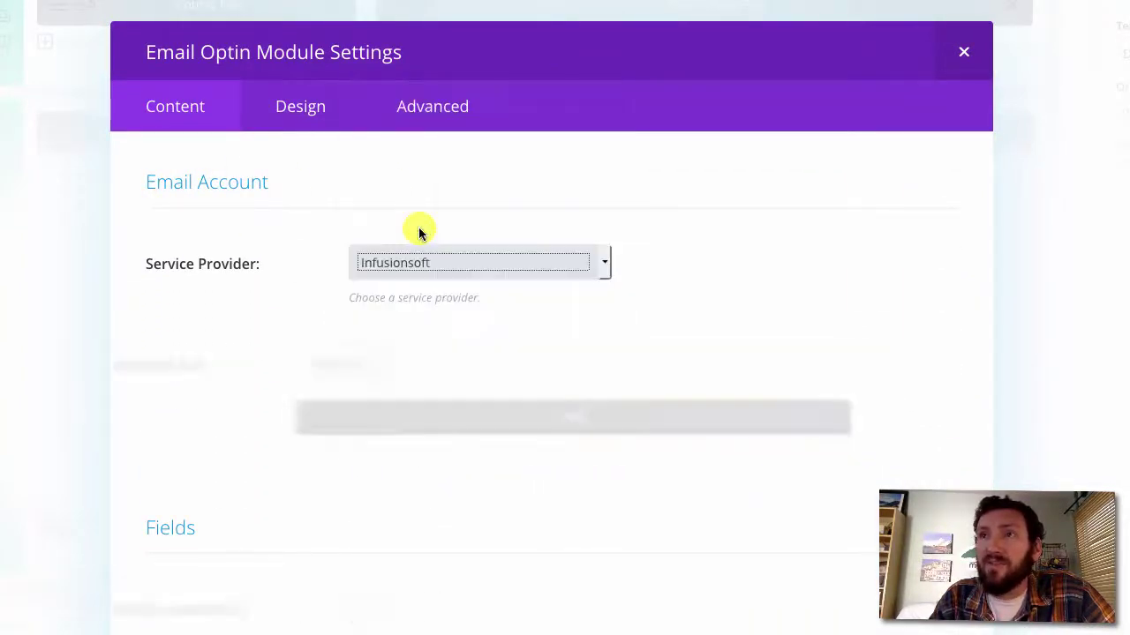
pyautogui.click(430, 362)
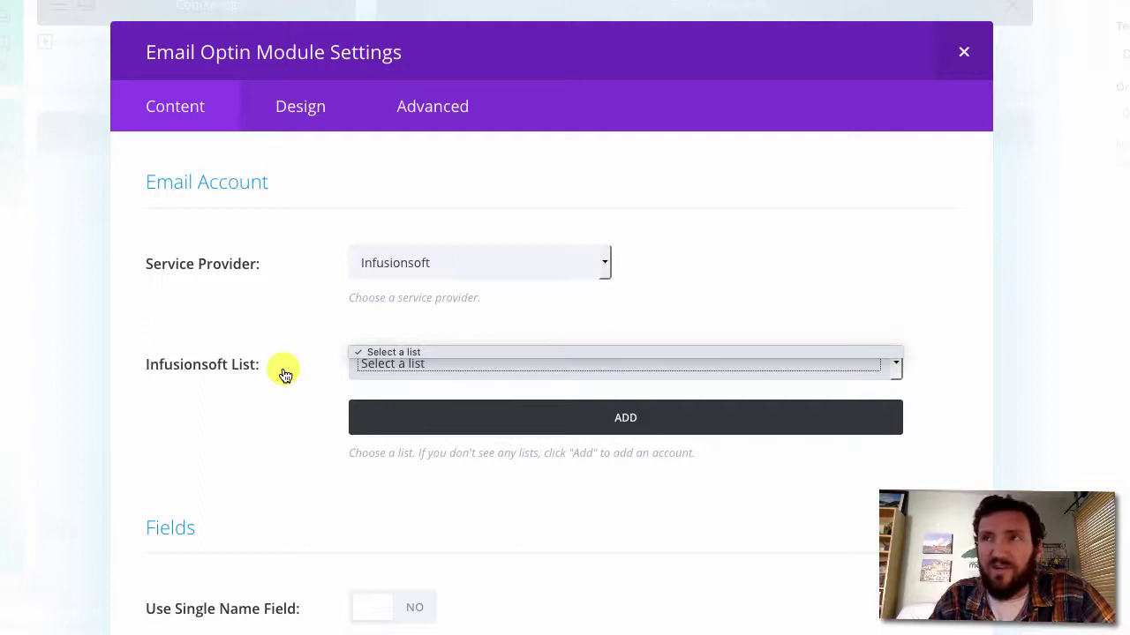
pyautogui.click(310, 349)
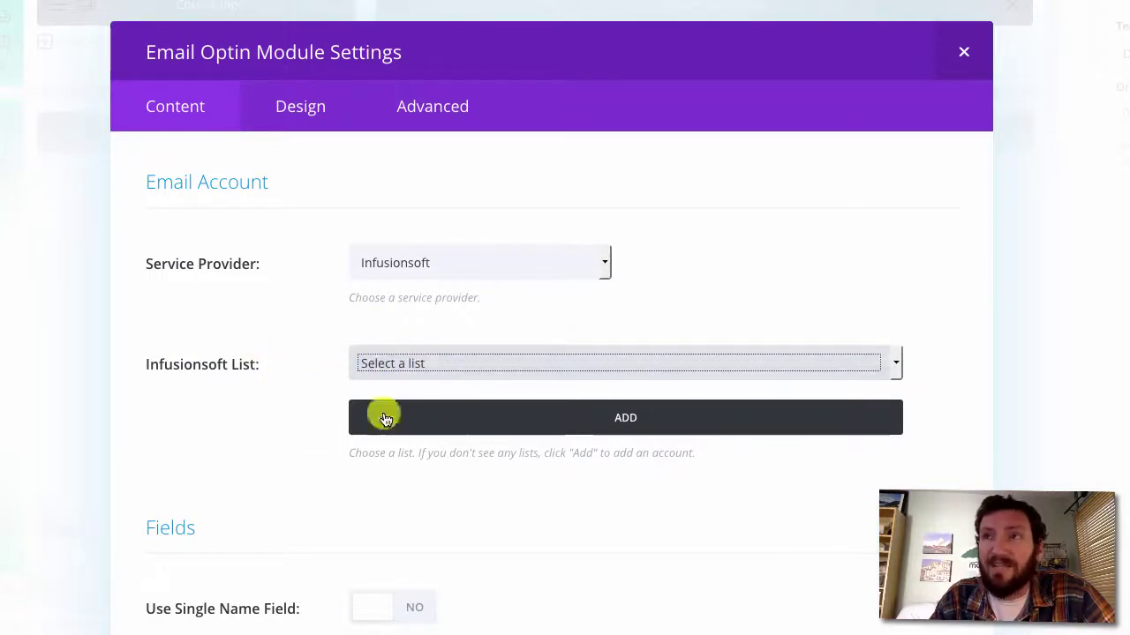
# Add a new Infusionsoft account named Monkeypod and fill in its app name
pyautogui.click(445, 426)
pyautogui.scroll(-2, 444, 420)
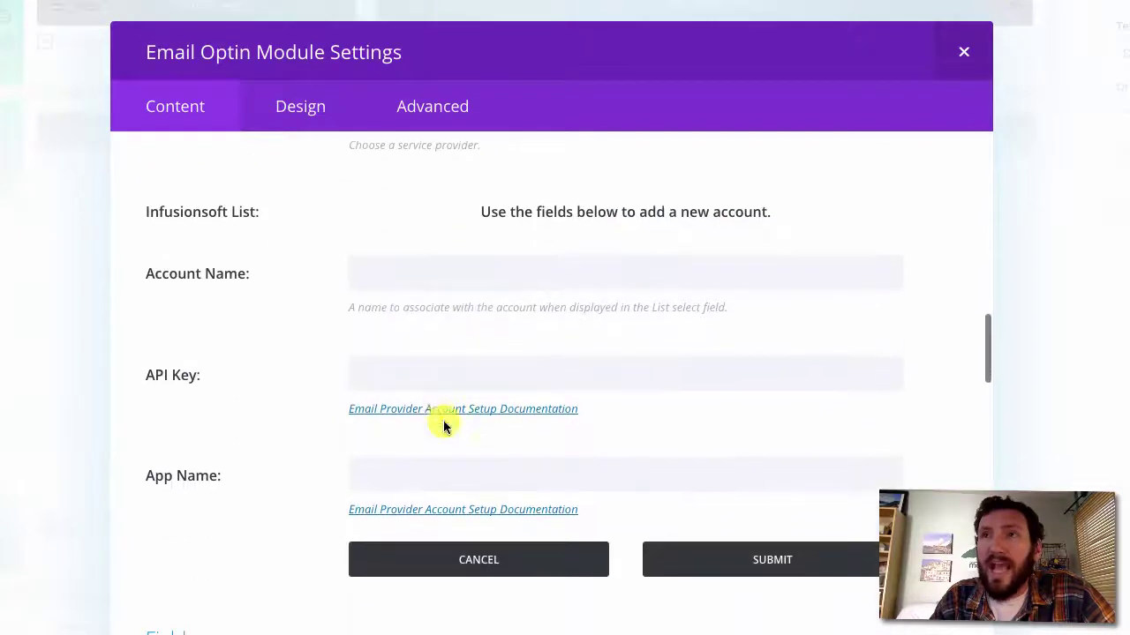
pyautogui.click(396, 272)
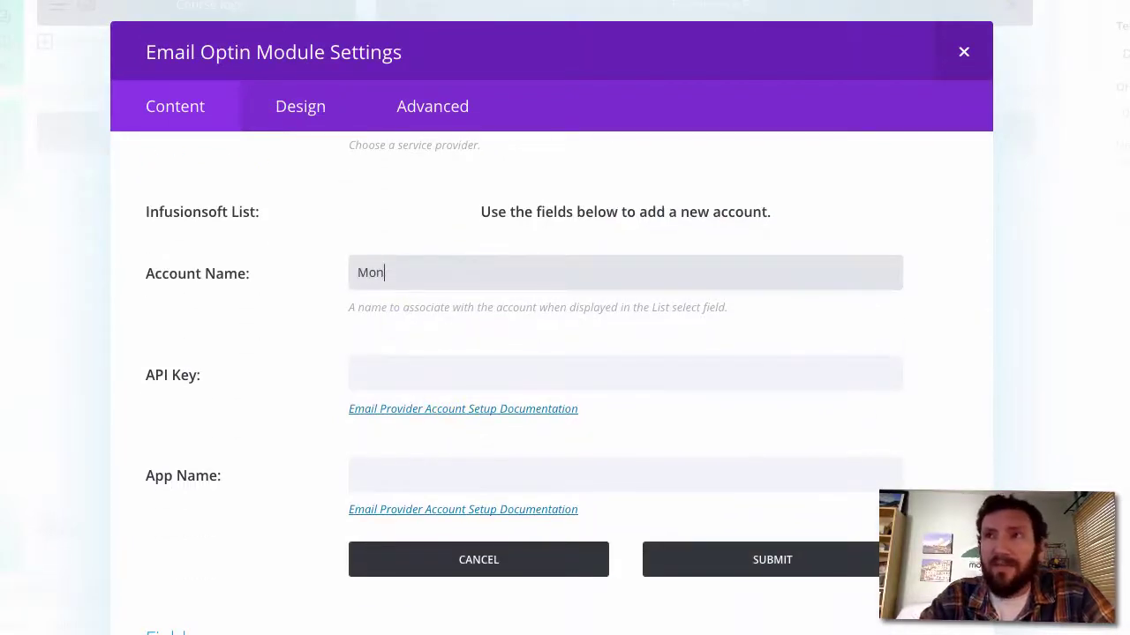
pyautogui.write('Monkeypod')
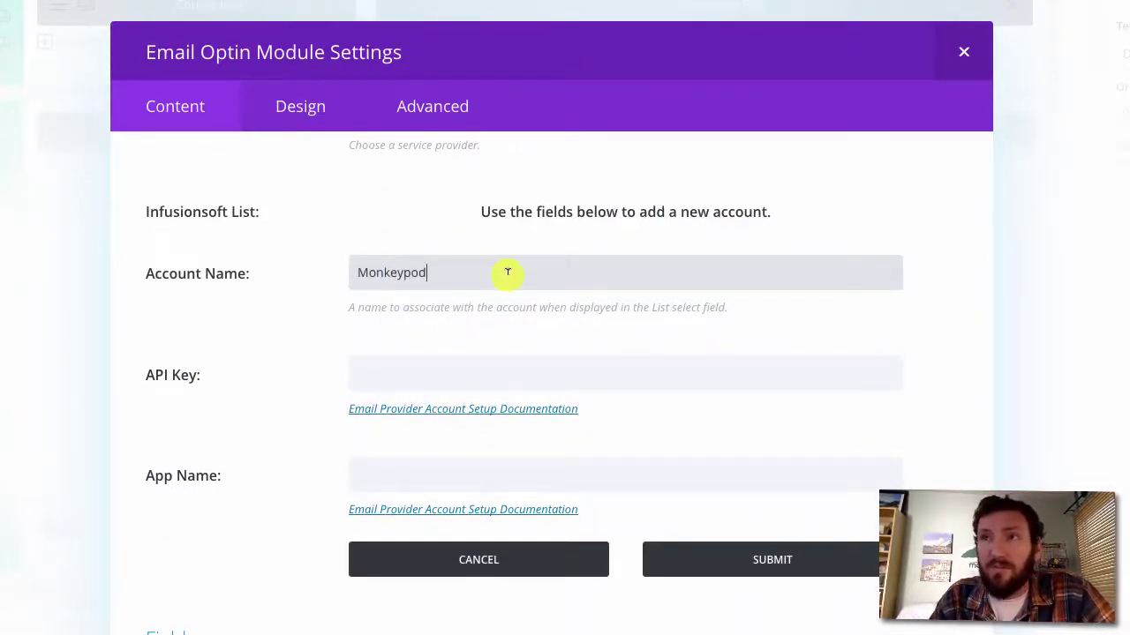
pyautogui.click(407, 368)
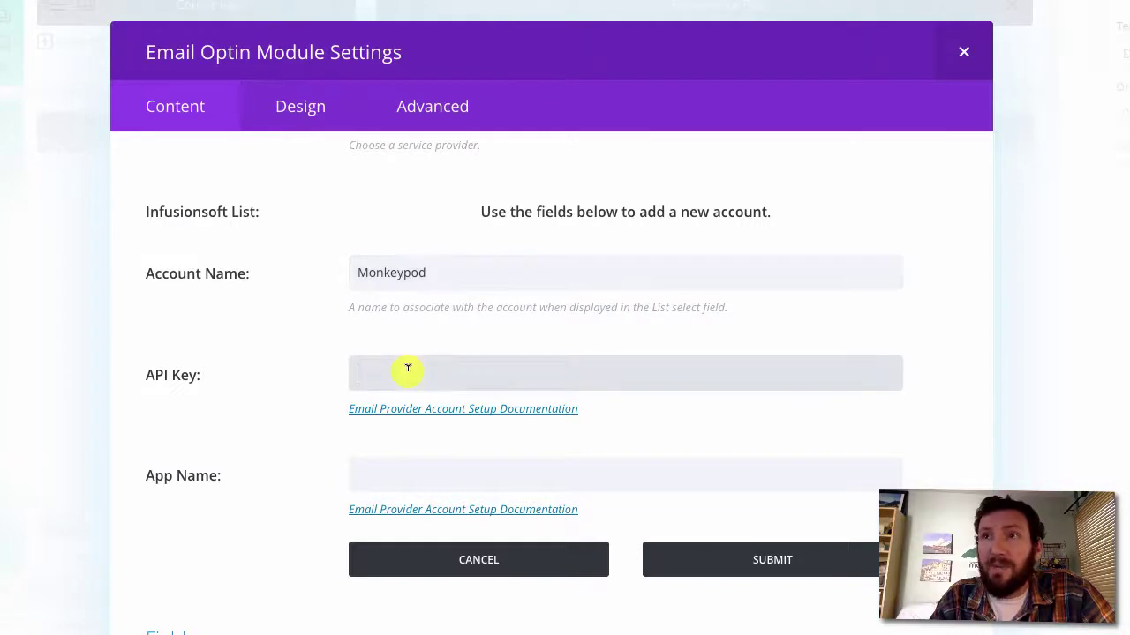
pyautogui.click(379, 470)
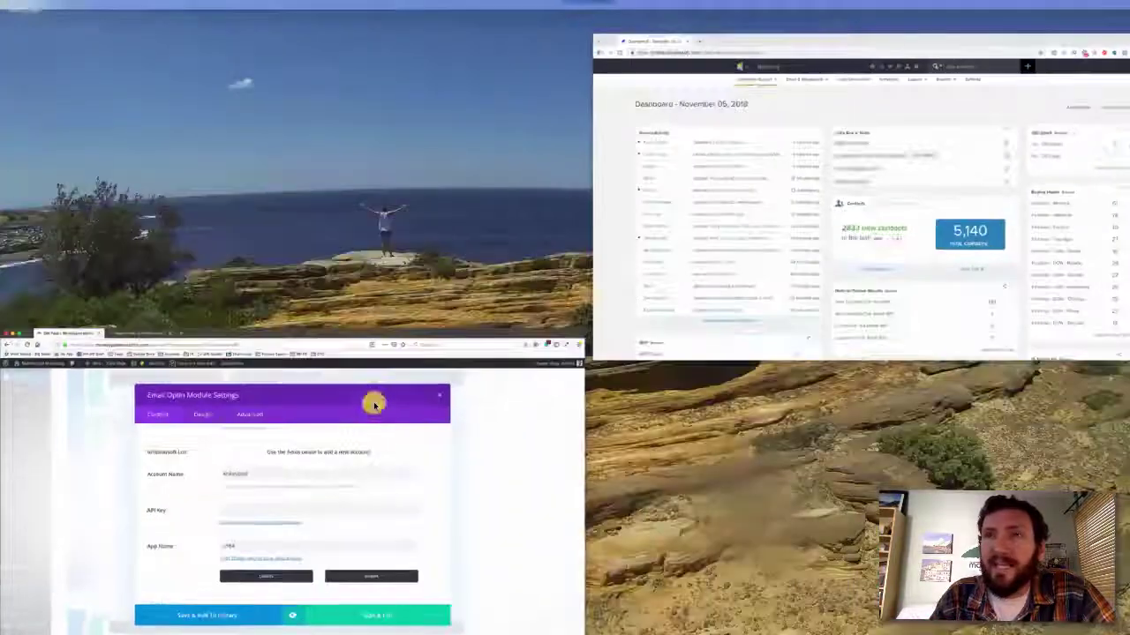
# In Infusionsoft Admin Settings, copy the encrypted API key from the API section and save
pyautogui.click(627, 189)
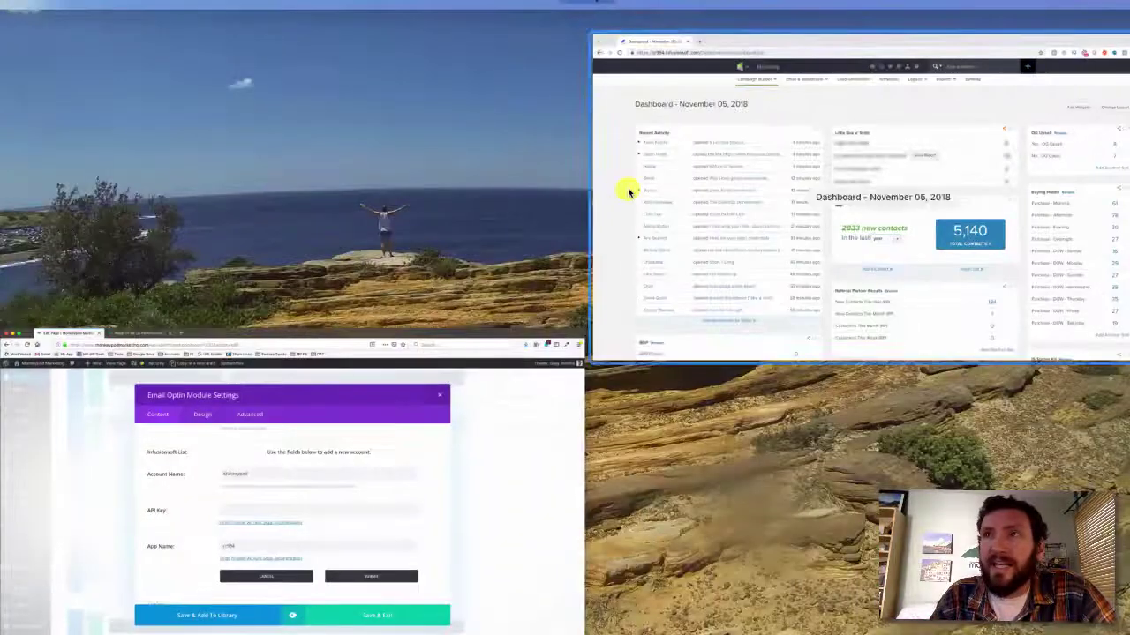
pyautogui.moveTo(738, 60)
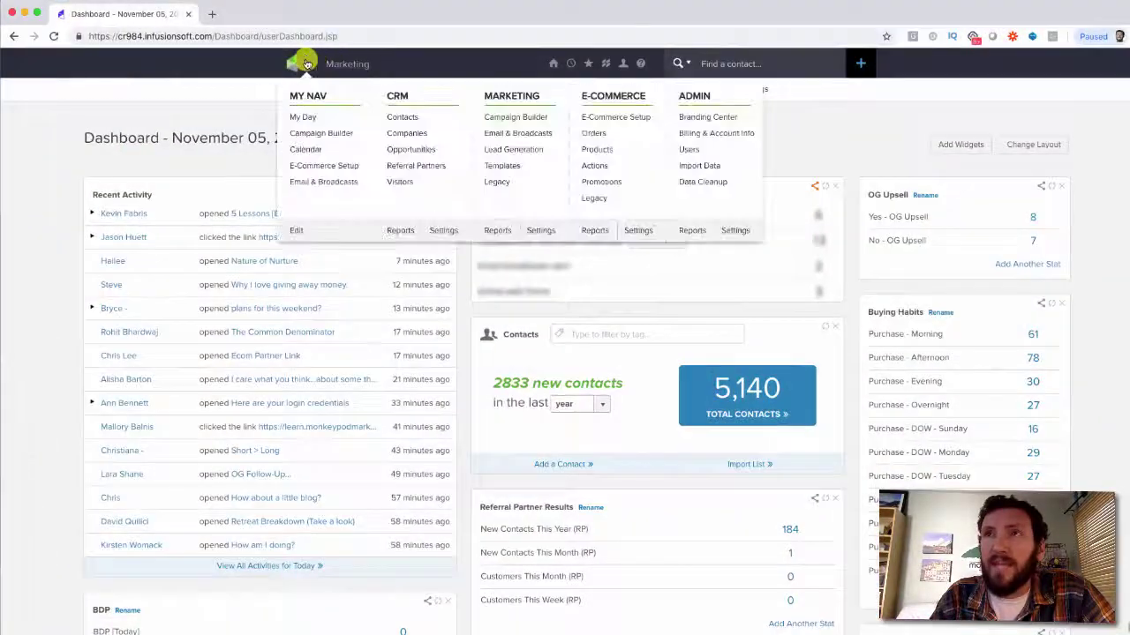
pyautogui.click(733, 231)
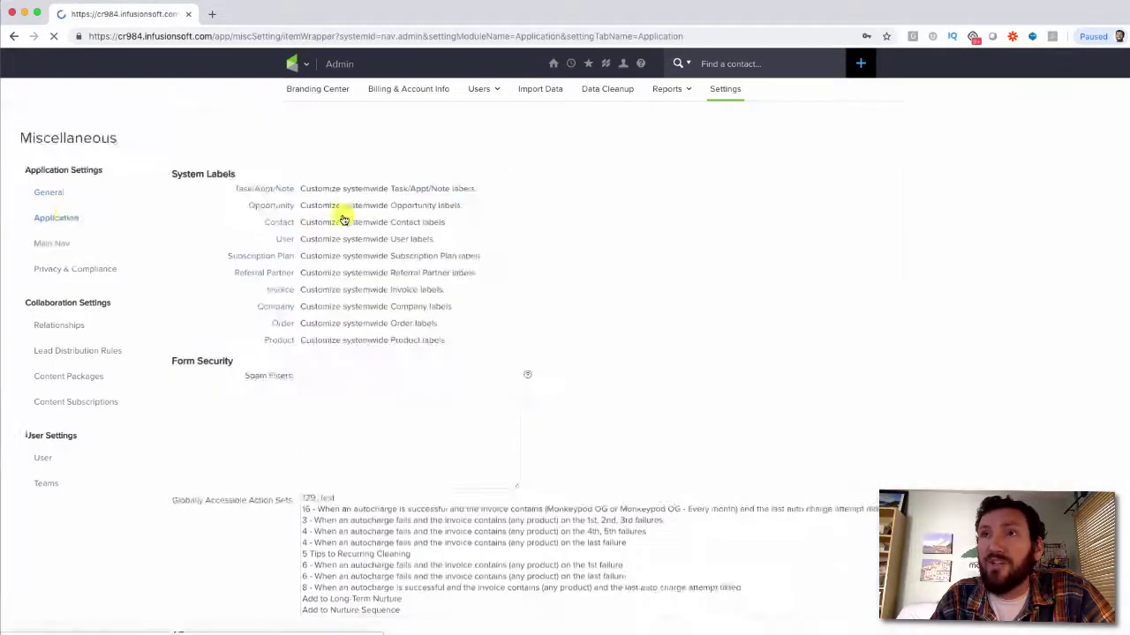
pyautogui.scroll(-5, 572, 389)
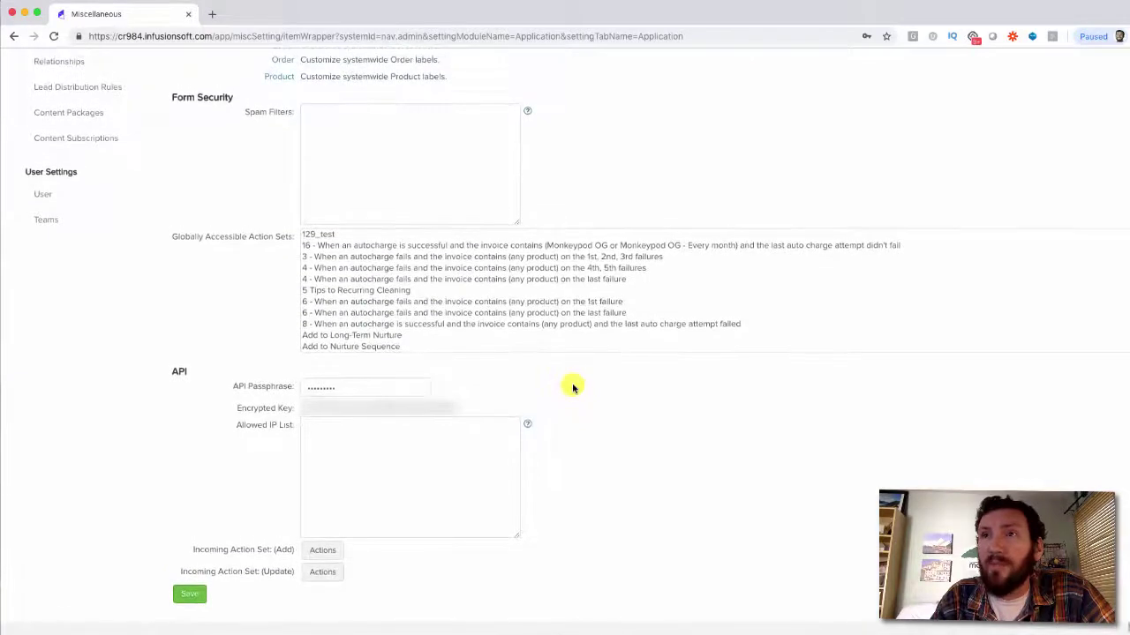
pyautogui.doubleClick(399, 408)
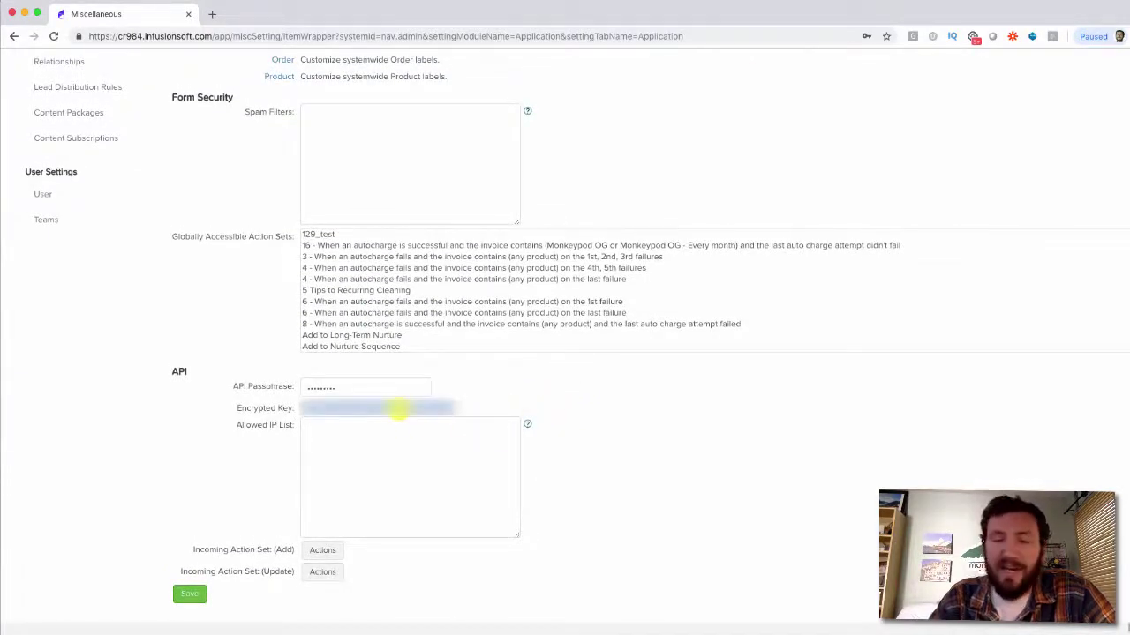
pyautogui.click(491, 402)
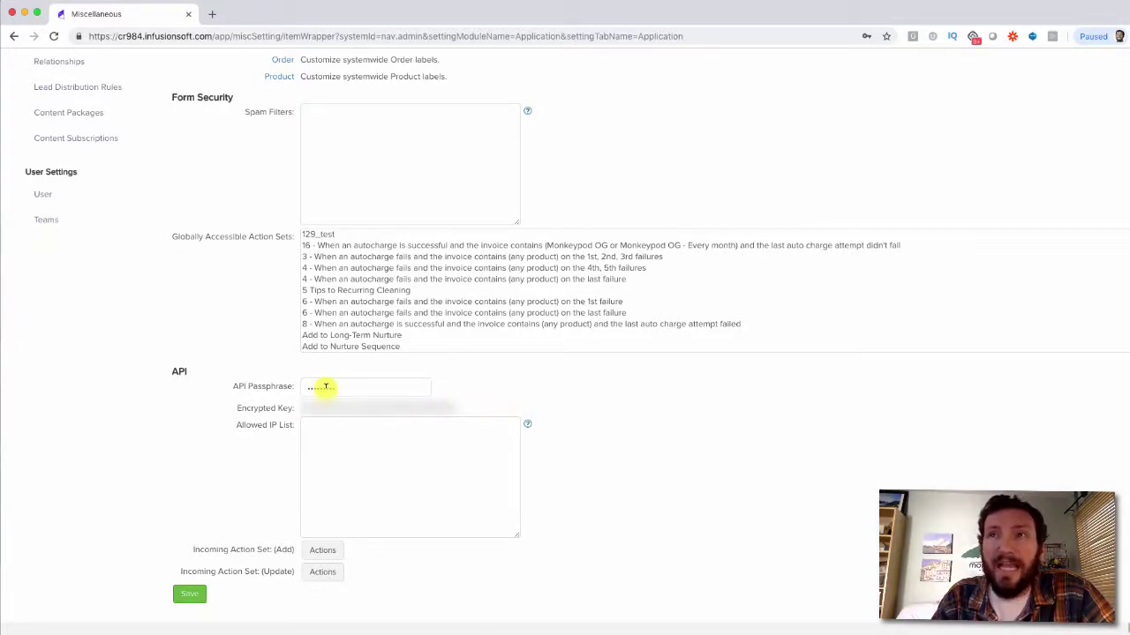
pyautogui.click(190, 593)
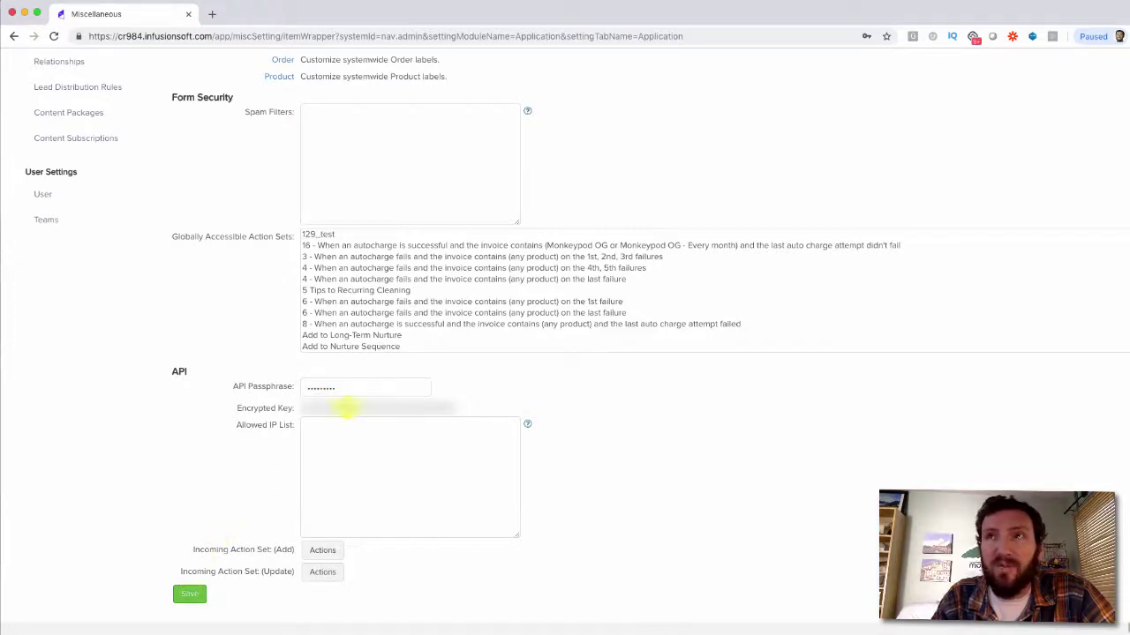
# Paste the API key into the optin, submit the Monkeypod account, and dismiss the Error: Array alert
pyautogui.press('super+Tab')
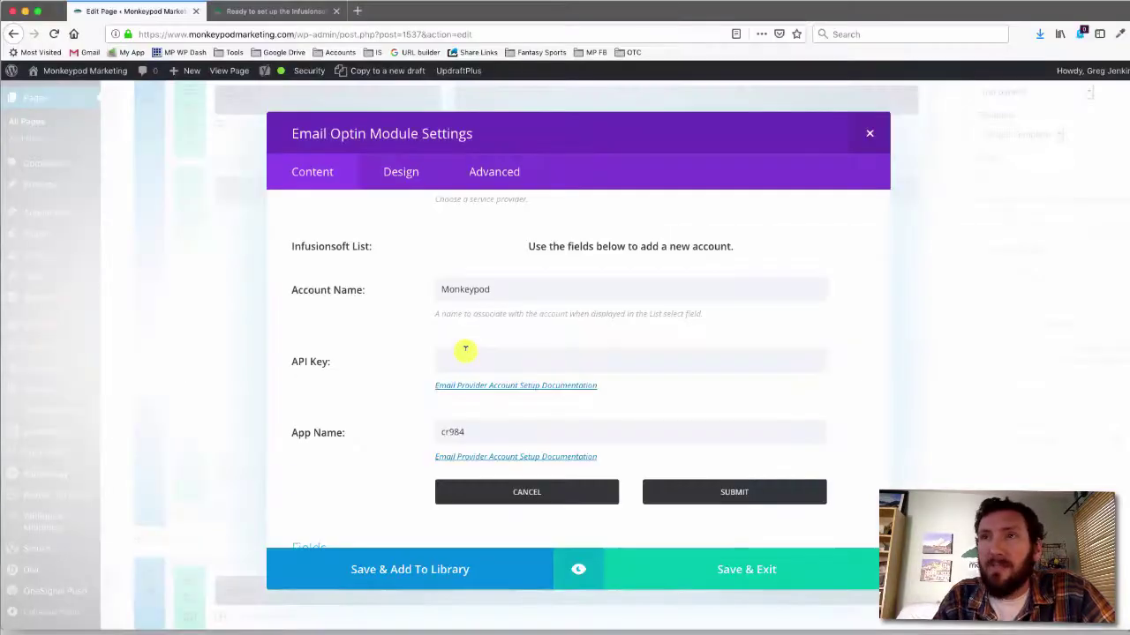
pyautogui.click(464, 352)
pyautogui.hotkey('ctrl', 'v')
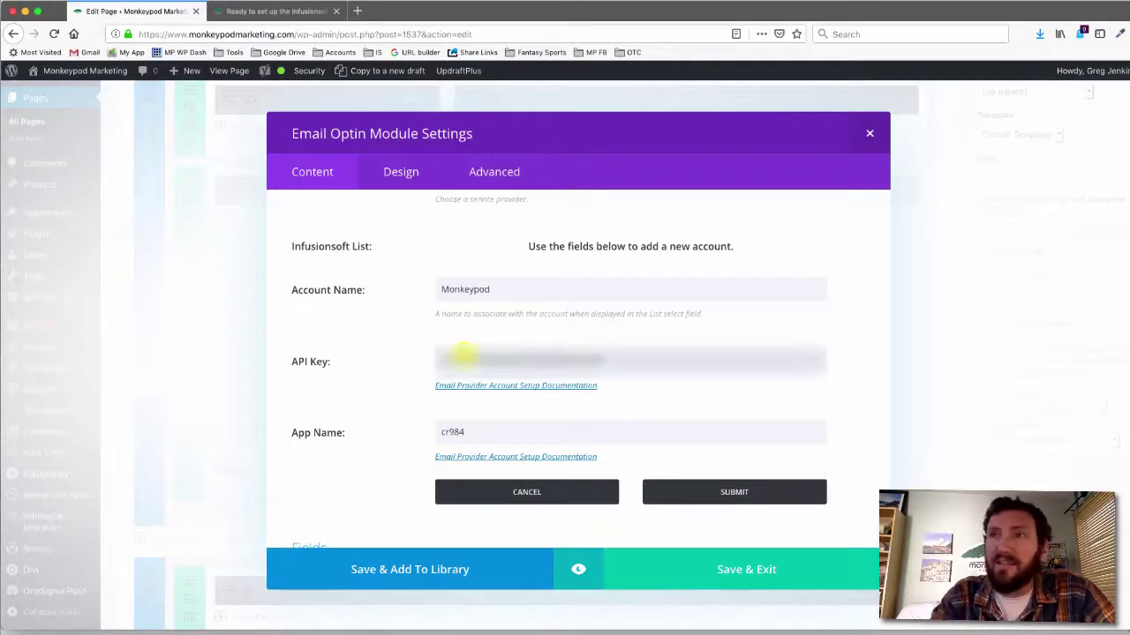
pyautogui.click(361, 384)
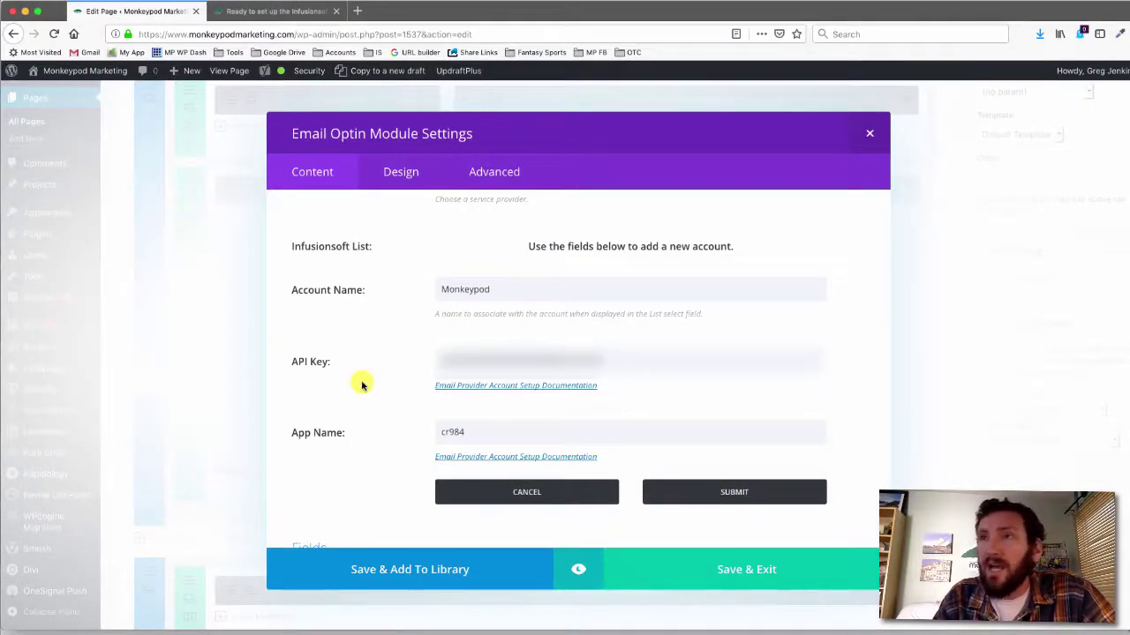
pyautogui.click(758, 495)
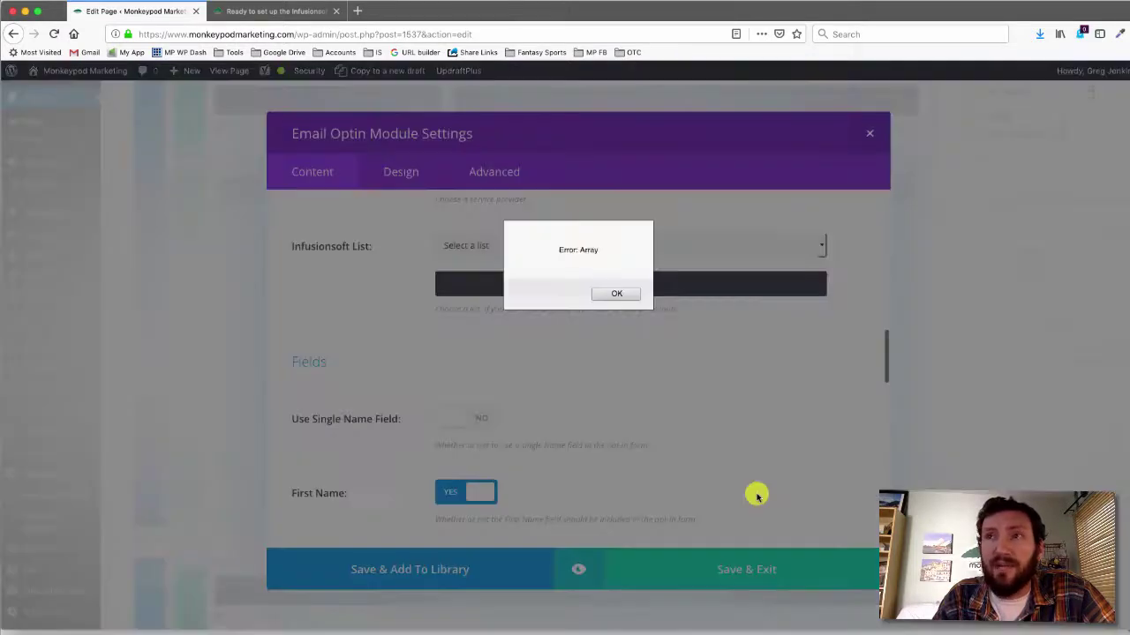
pyautogui.click(618, 295)
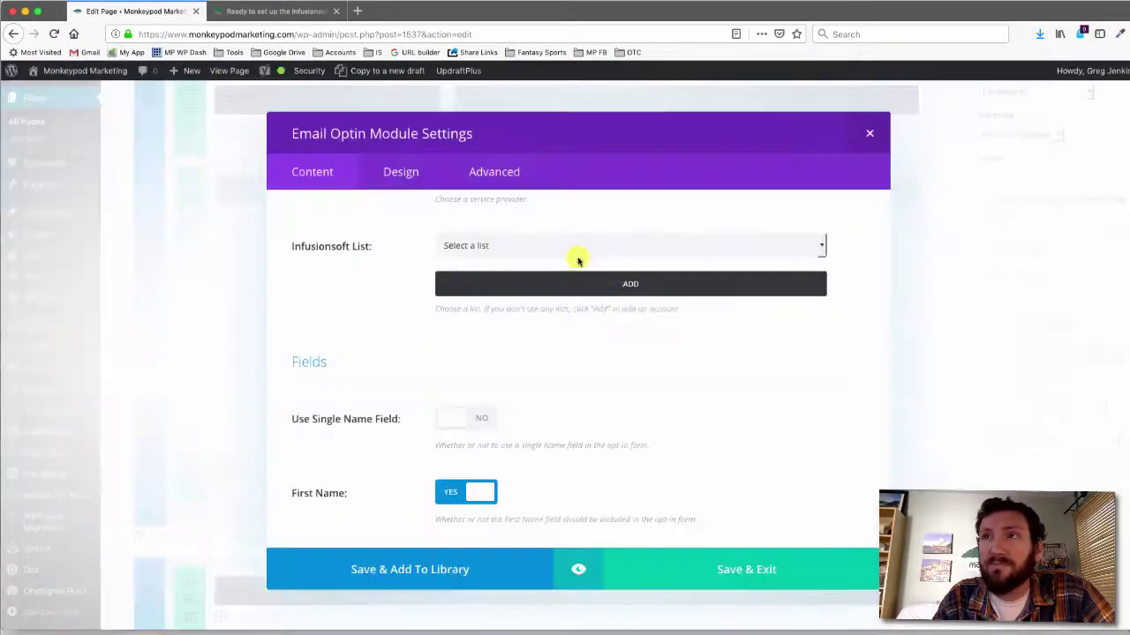
pyautogui.click(572, 245)
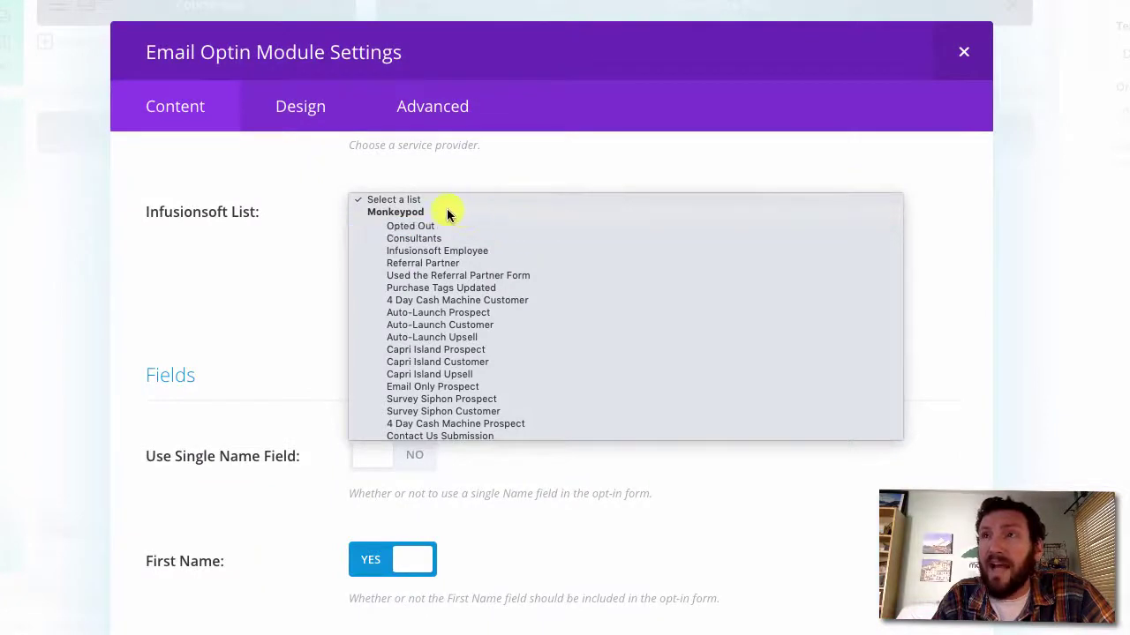
# Choose 'Ecom Pod Opt In [Rapidology]' as the Email Optin's Infusionsoft List
pyautogui.scroll(-10, 441, 304)
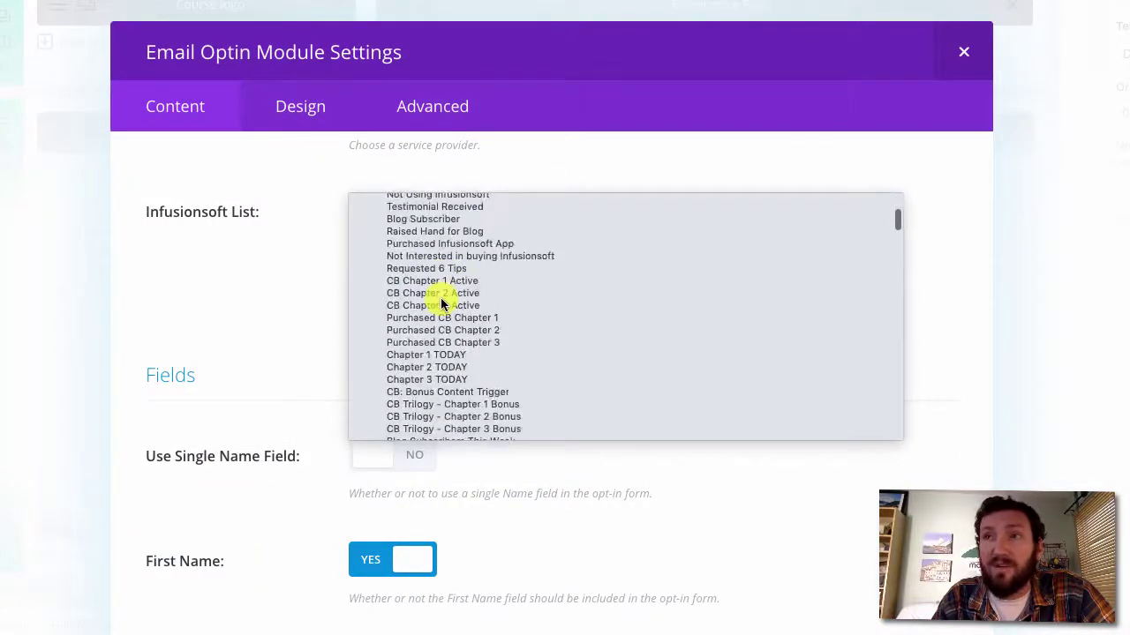
pyautogui.scroll(10, 441, 304)
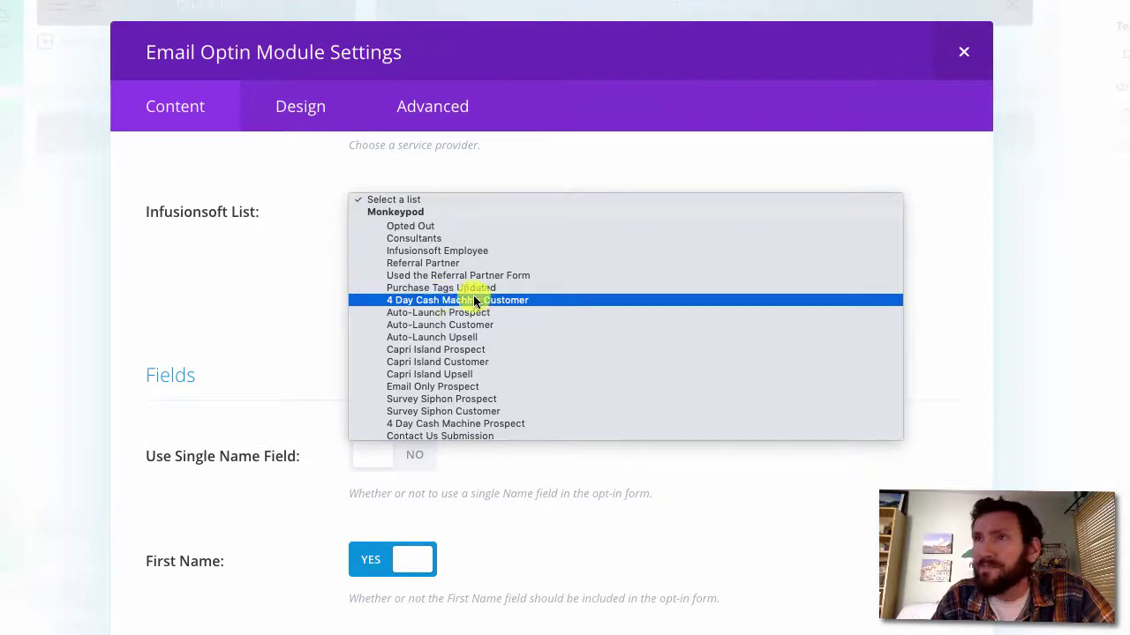
pyautogui.scroll(-10, 486, 300)
pyautogui.scroll(-10, 494, 306)
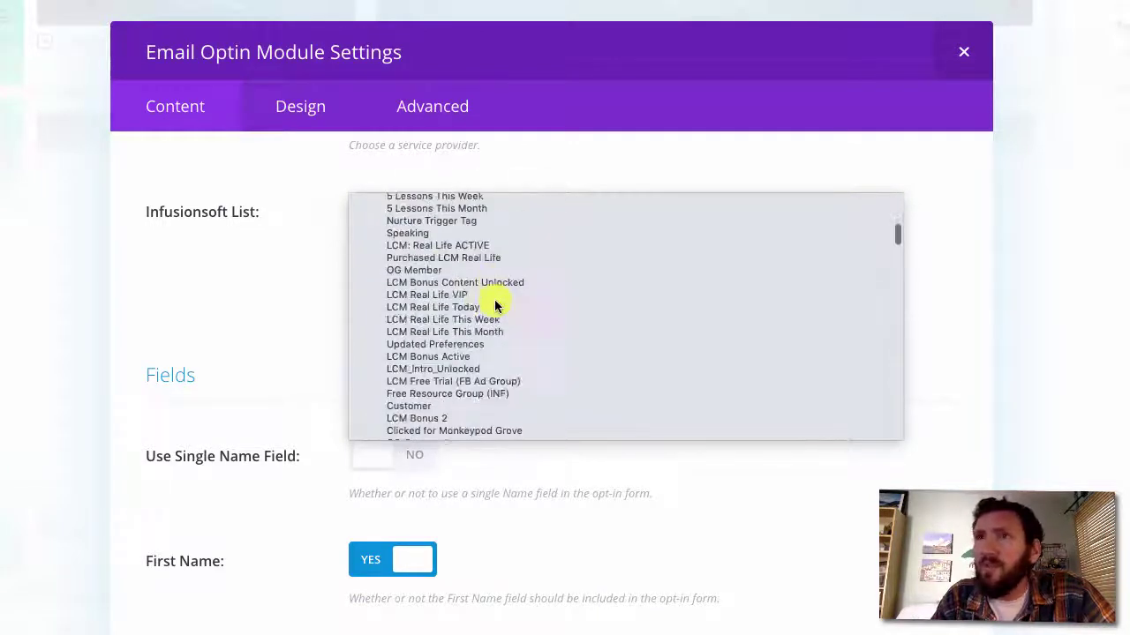
pyautogui.scroll(-1, 494, 305)
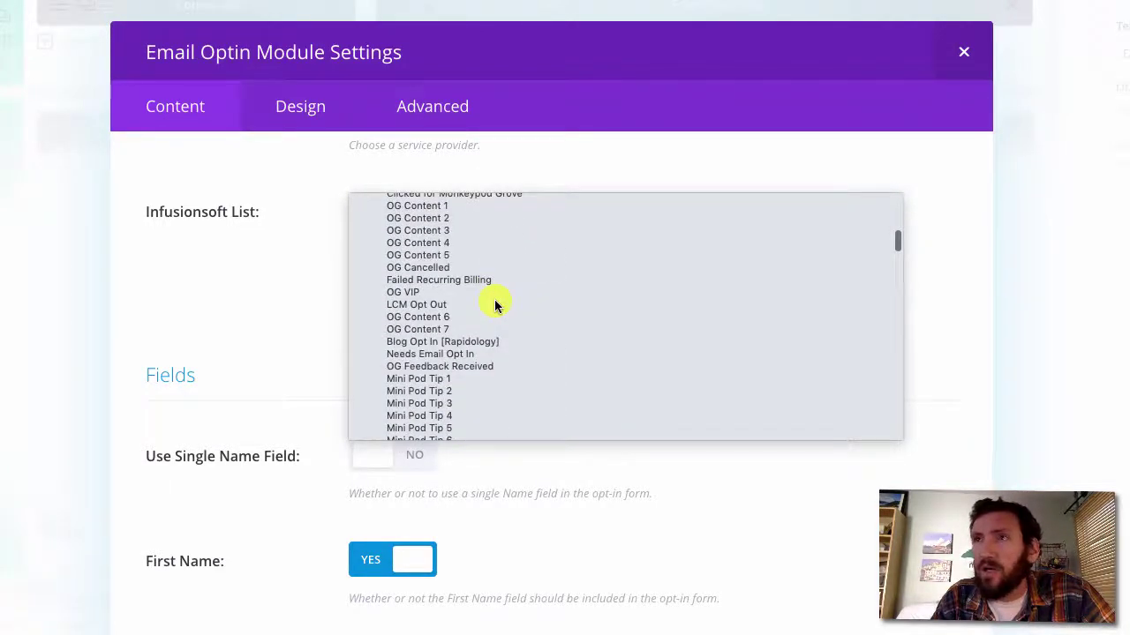
pyautogui.scroll(6, 494, 305)
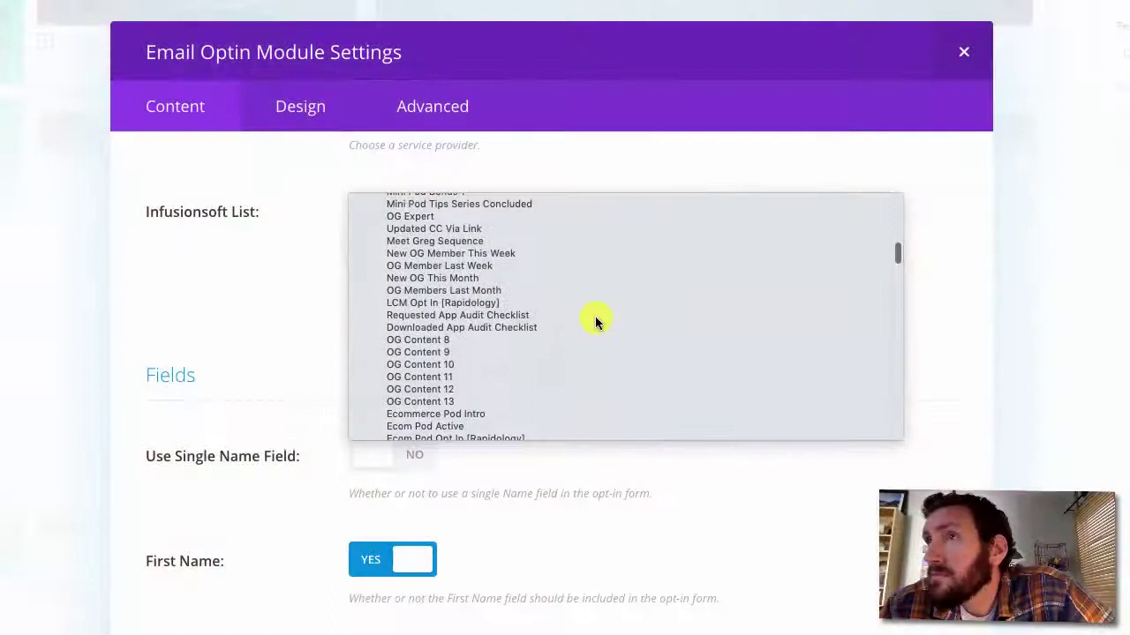
pyautogui.scroll(-2, 595, 321)
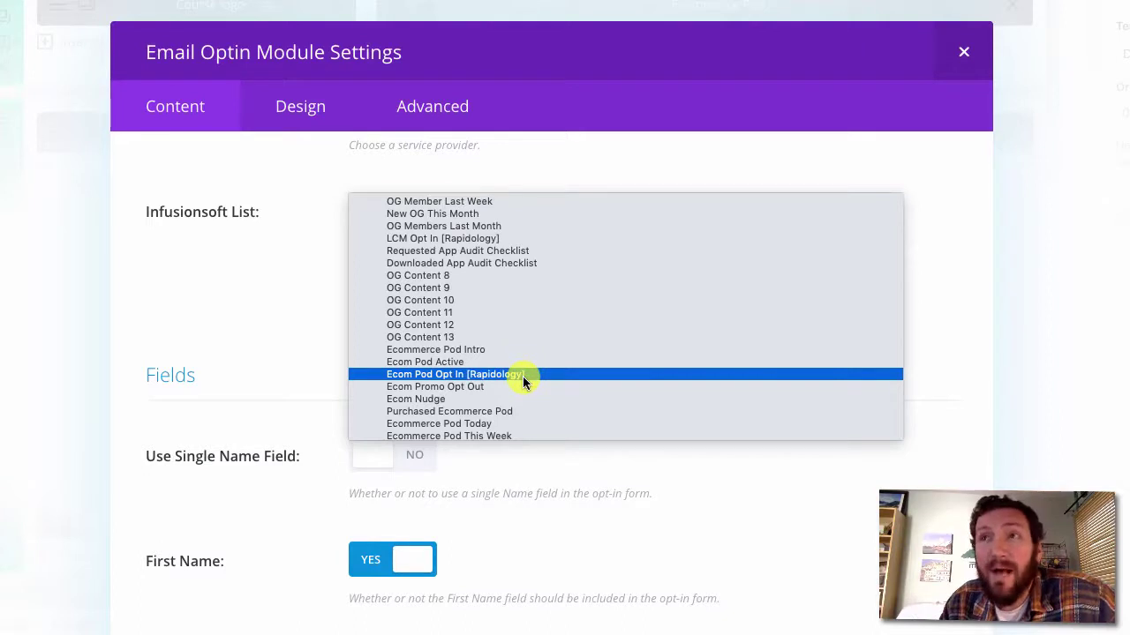
pyautogui.click(522, 375)
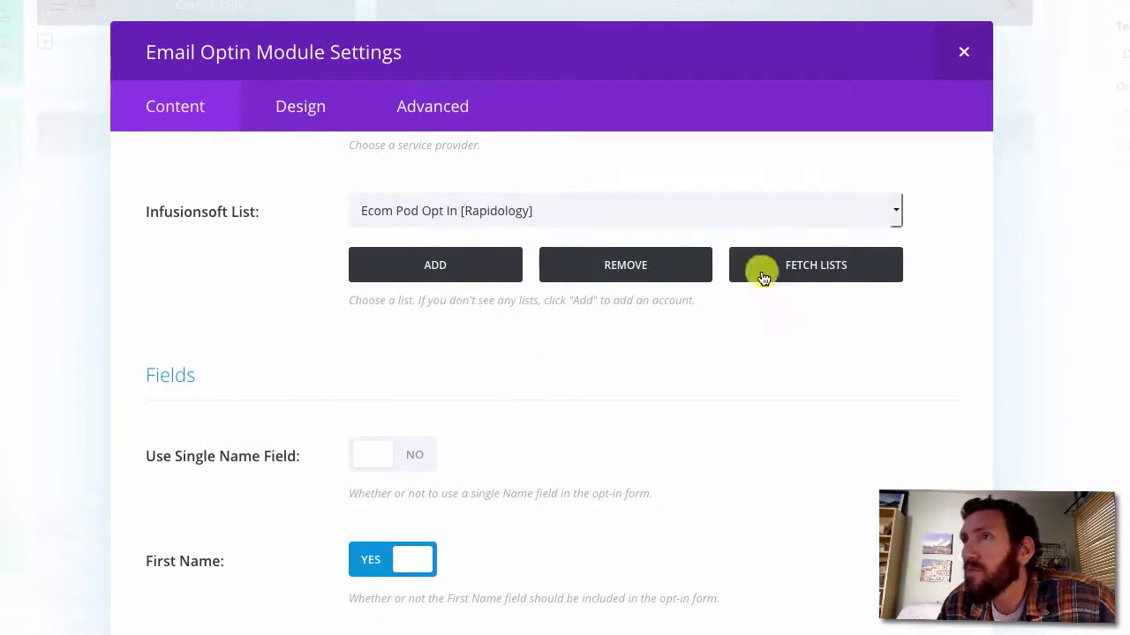
pyautogui.click(484, 268)
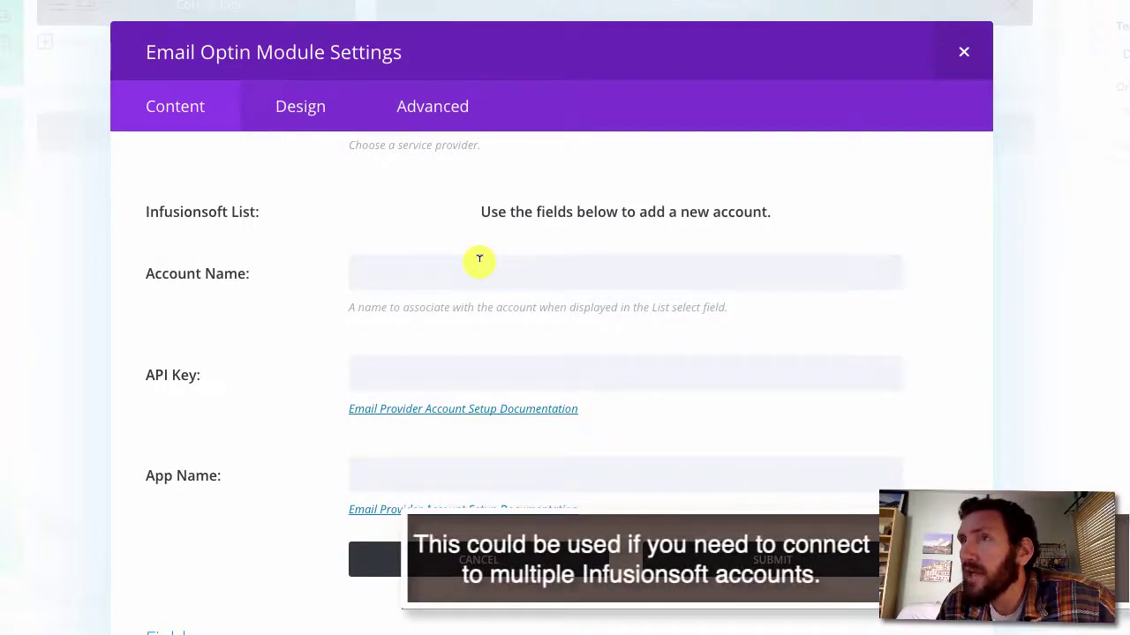
pyautogui.click(574, 560)
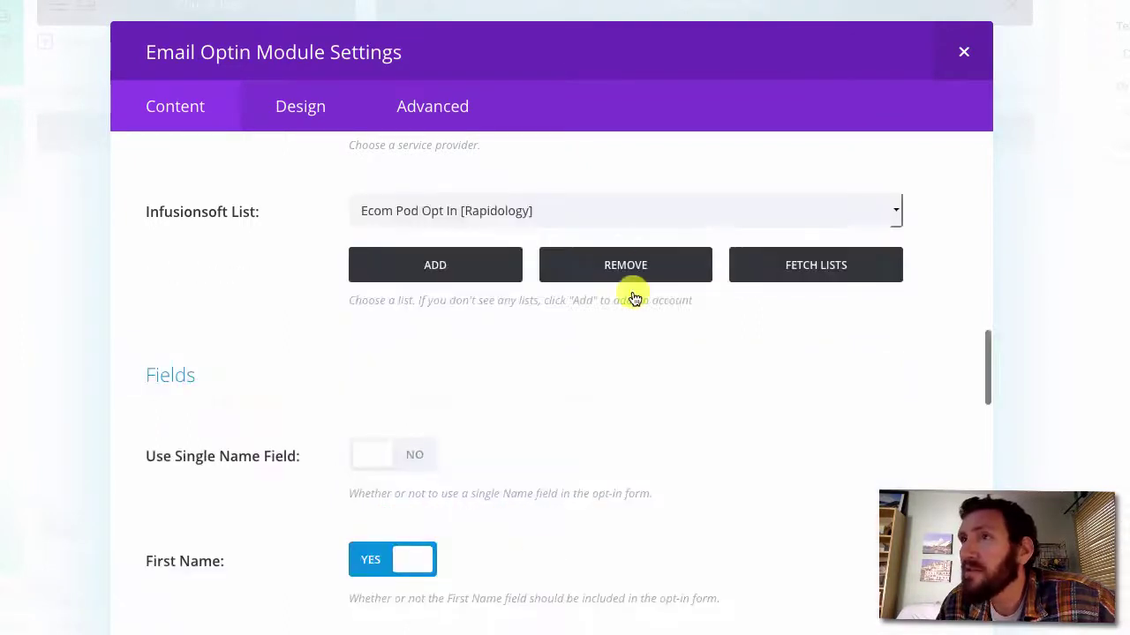
pyautogui.click(649, 255)
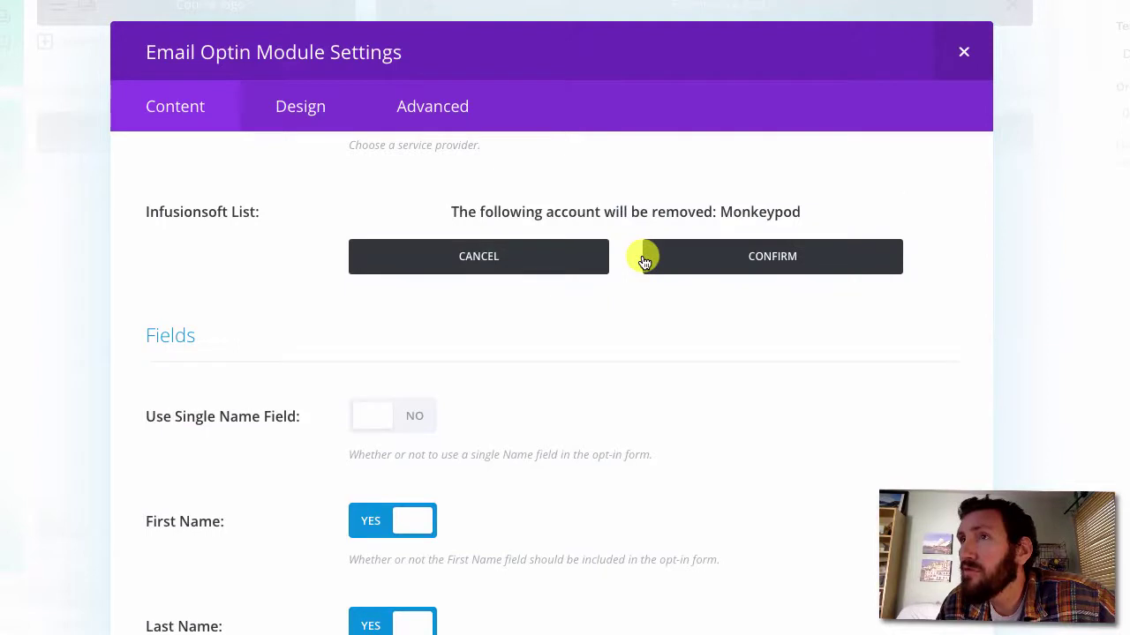
pyautogui.click(573, 255)
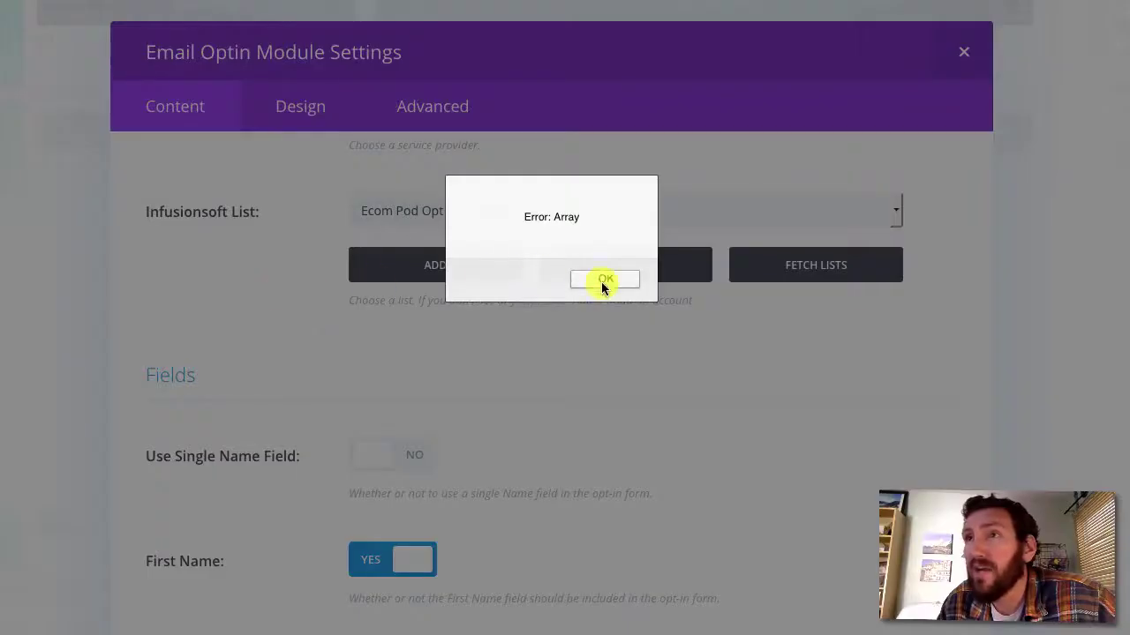
pyautogui.click(602, 281)
# Save & Exit the Email Optin settings and return to the top of the Ecommerce Pod edit page
pyautogui.scroll(2, 588, 302)
pyautogui.scroll(-1, 588, 308)
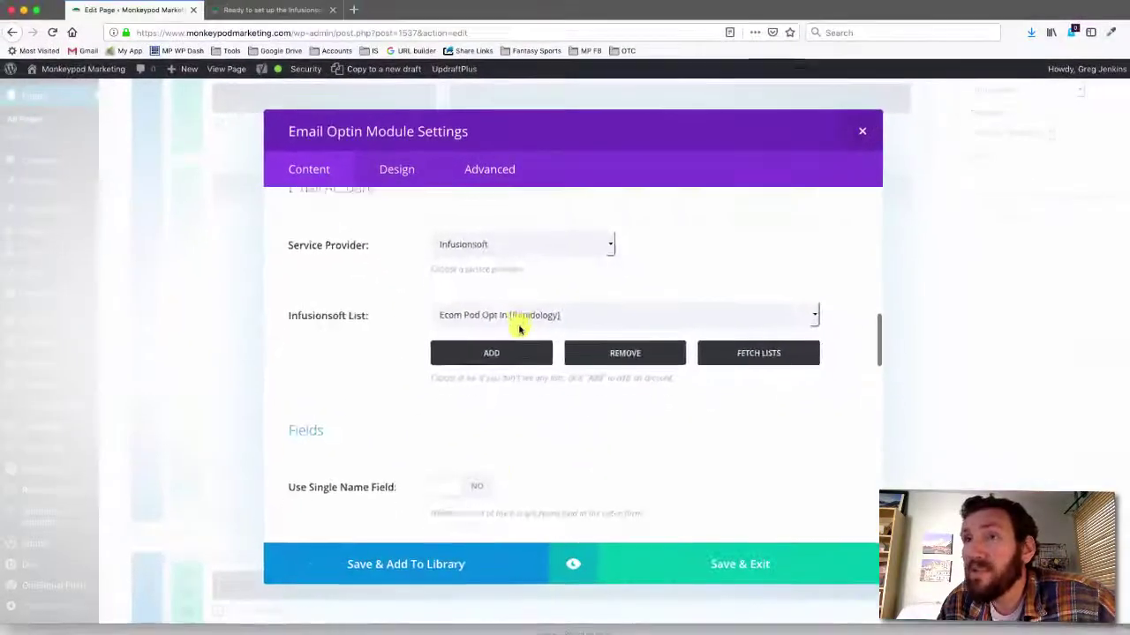
pyautogui.scroll(-5, 497, 330)
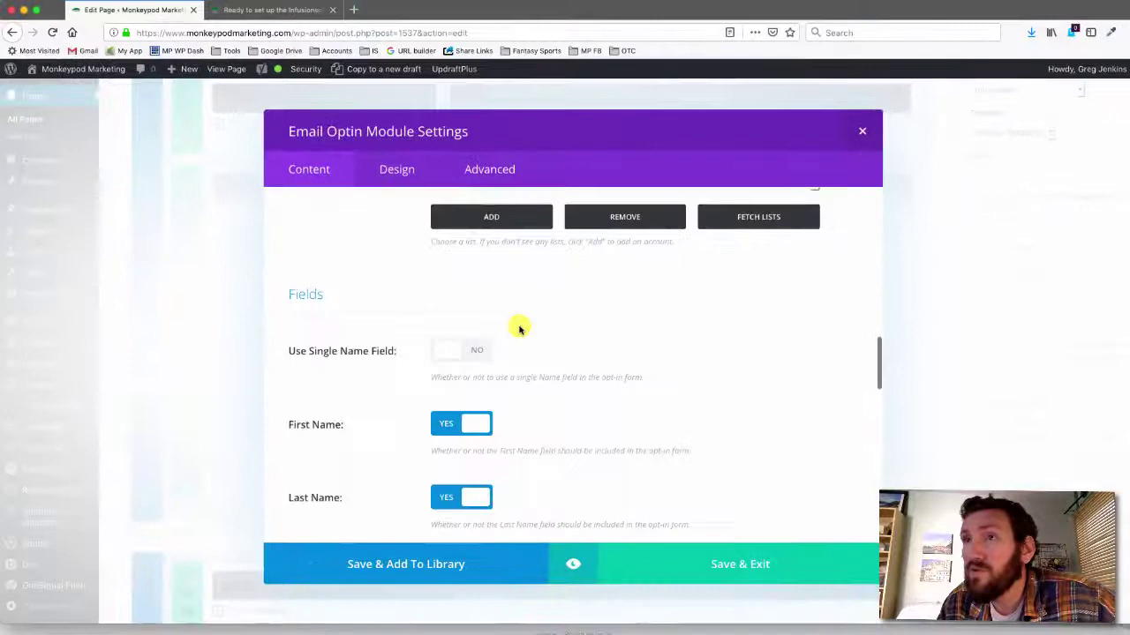
pyautogui.scroll(-7, 519, 329)
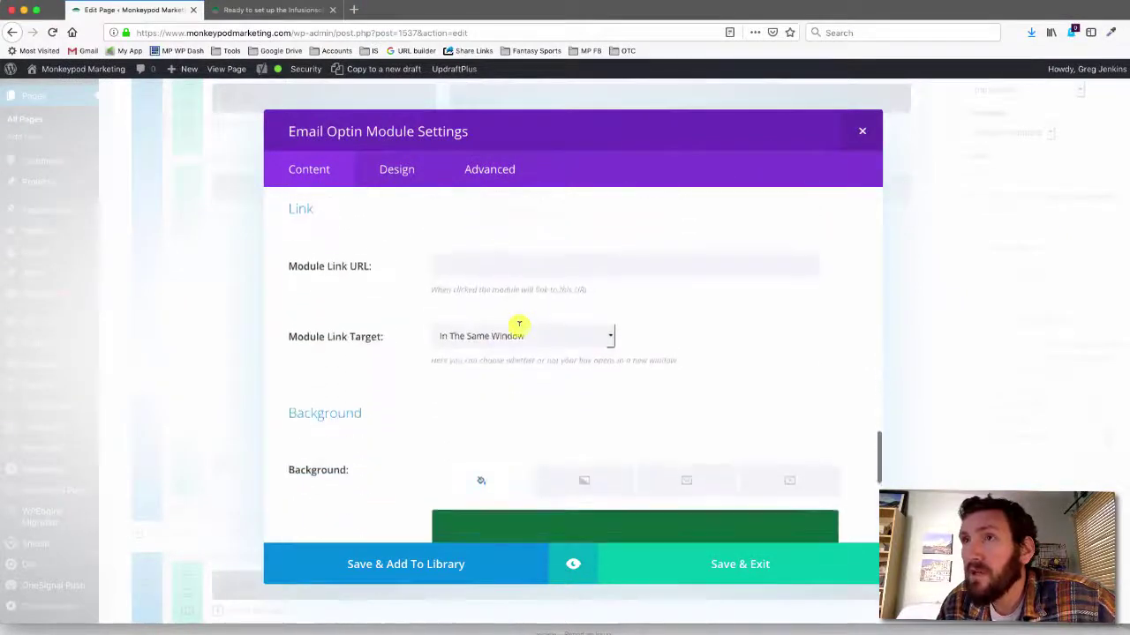
pyautogui.scroll(-3, 518, 330)
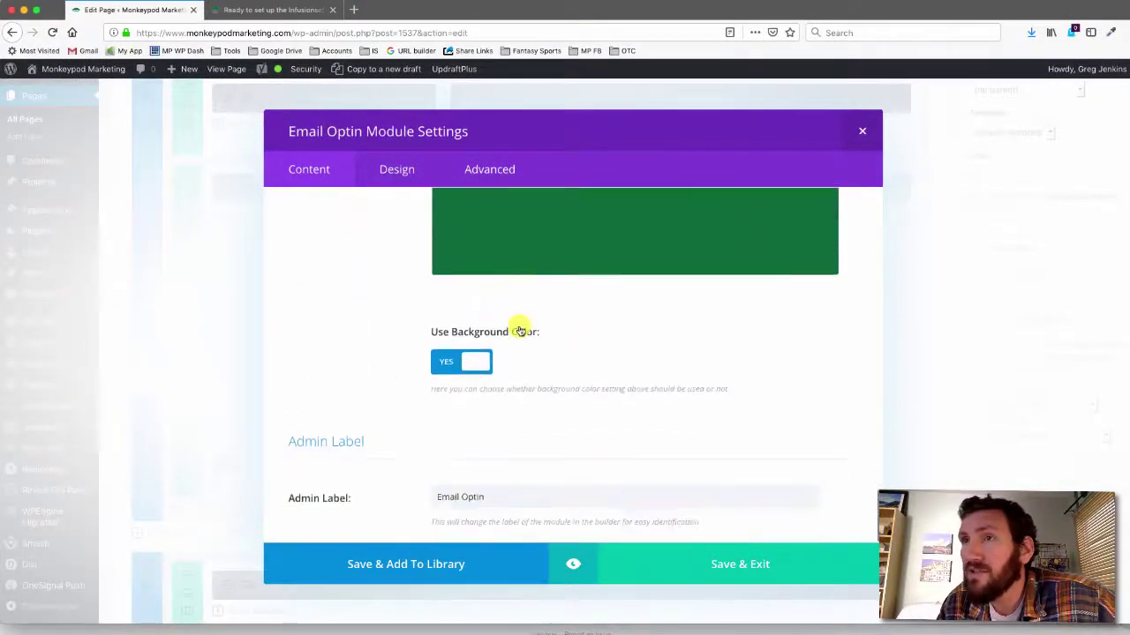
pyautogui.click(729, 563)
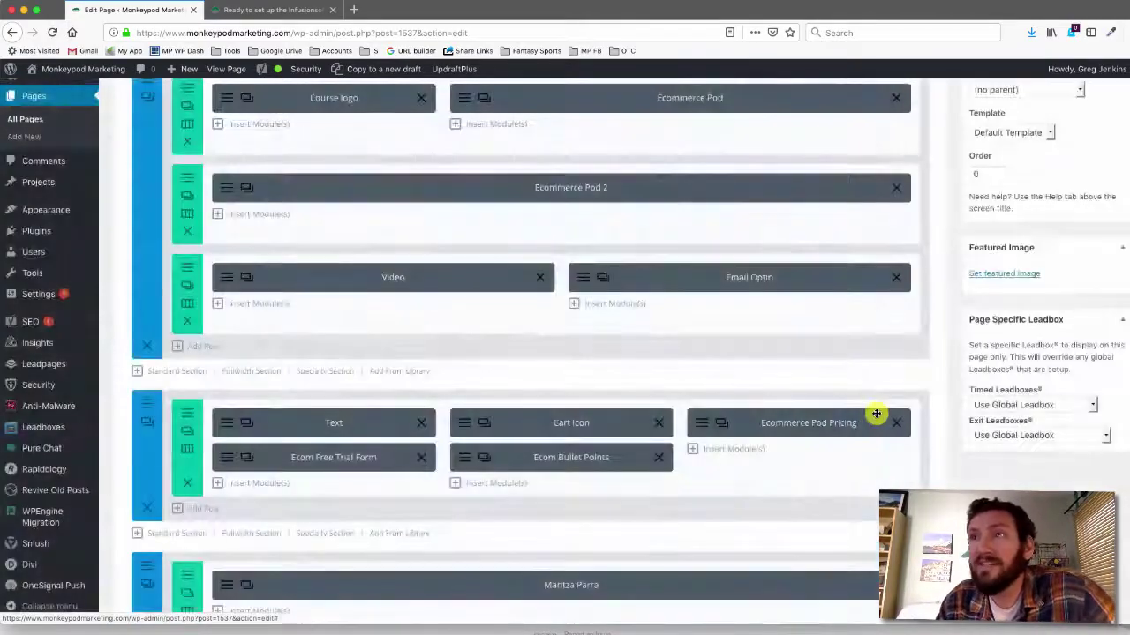
pyautogui.scroll(1, 1044, 311)
pyautogui.scroll(5, 1044, 310)
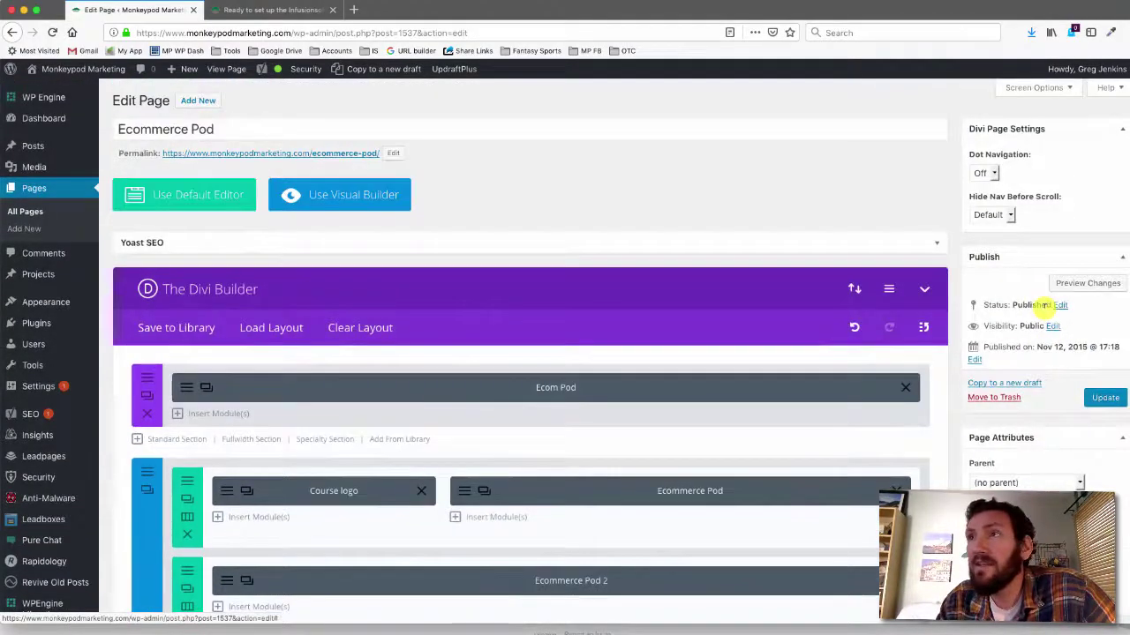
# Preview the page to check the Start My Free Trial form beside the video, then return to the editor
pyautogui.click(1091, 284)
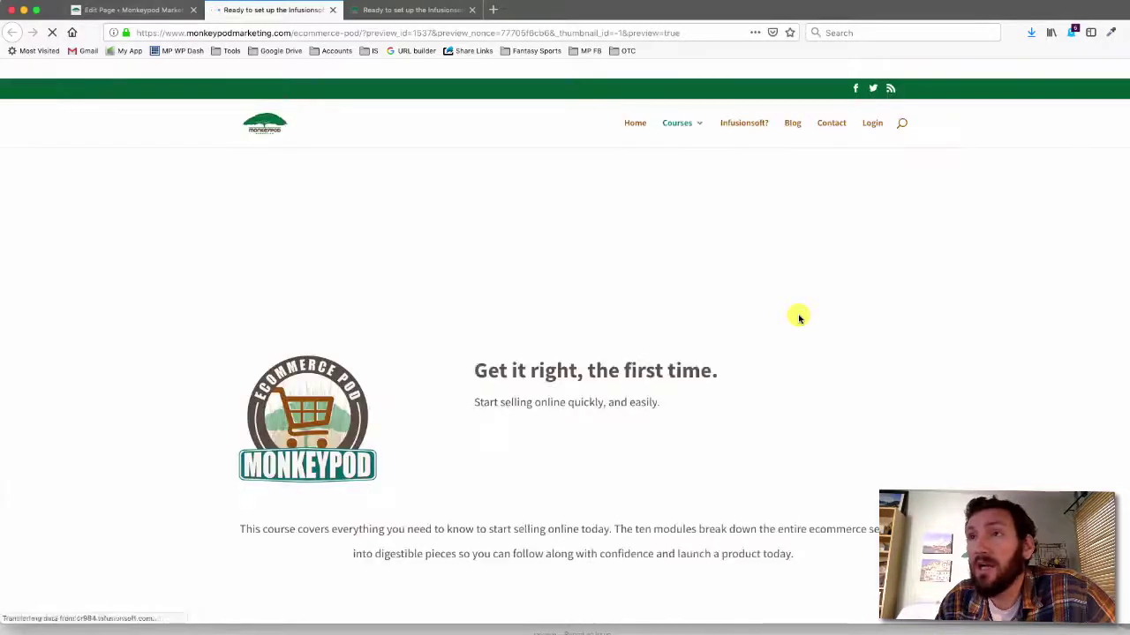
pyautogui.scroll(-4, 799, 318)
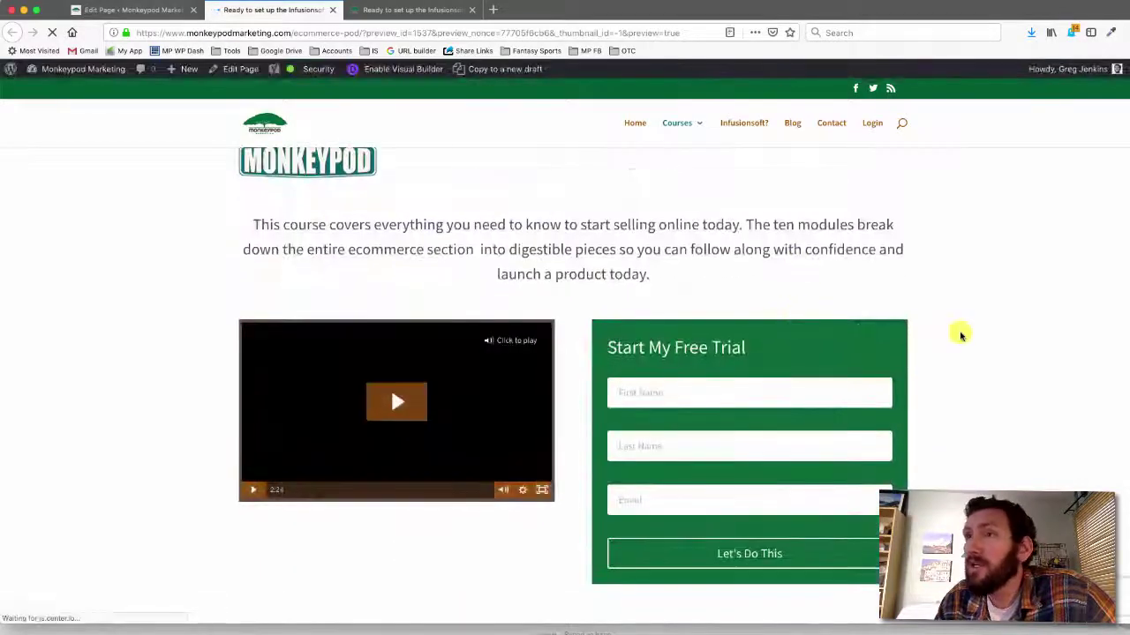
pyautogui.scroll(-1, 672, 430)
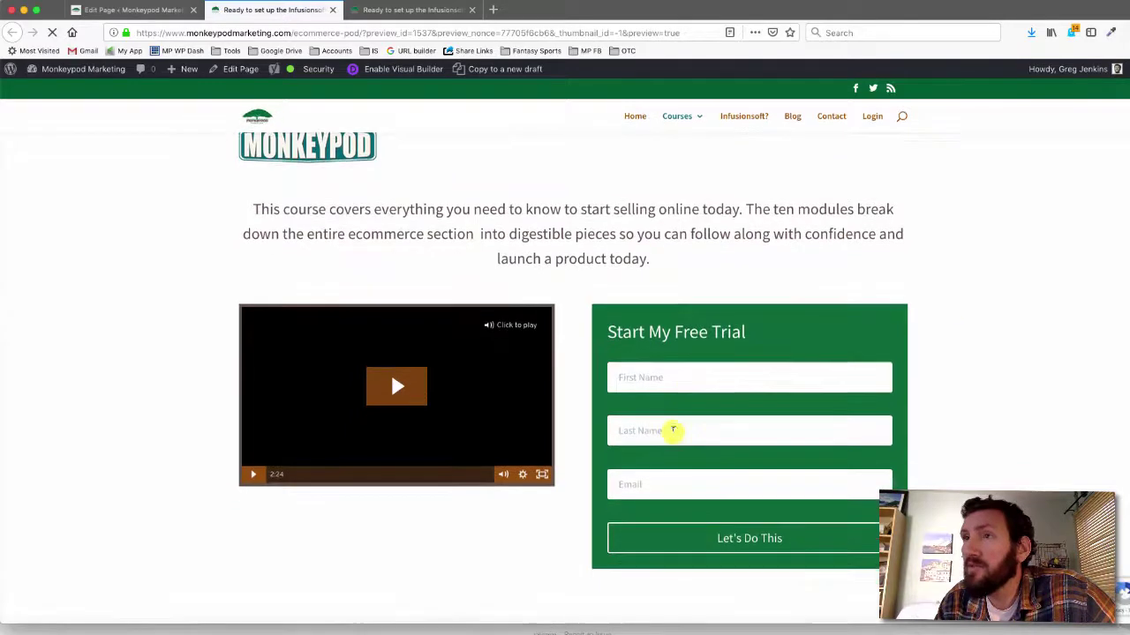
pyautogui.scroll(-3, 888, 481)
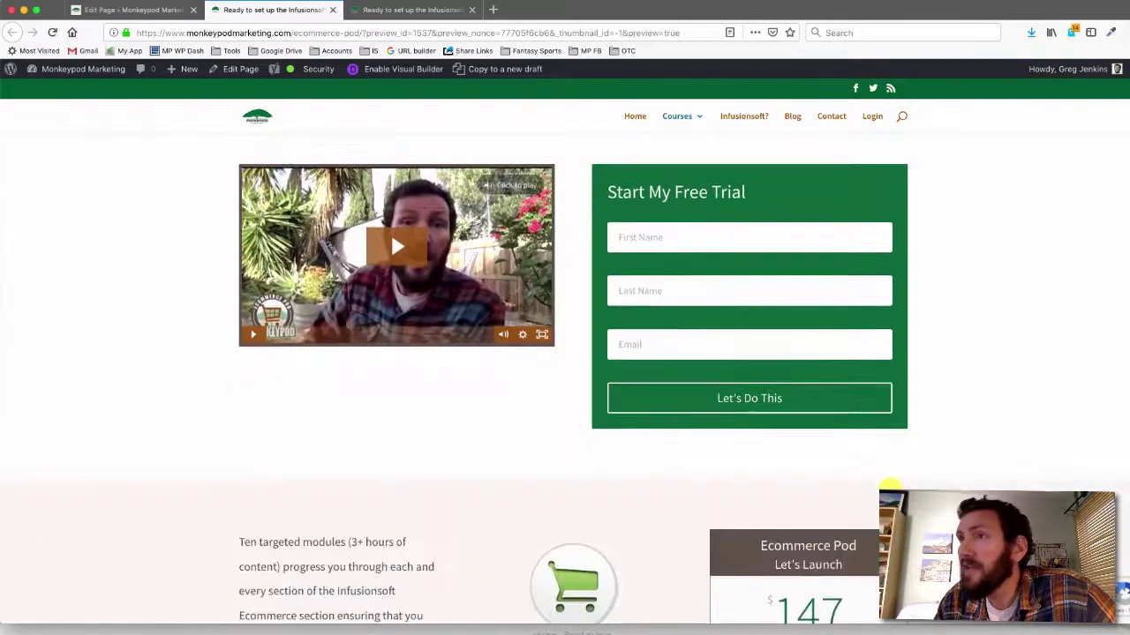
pyautogui.scroll(1, 890, 484)
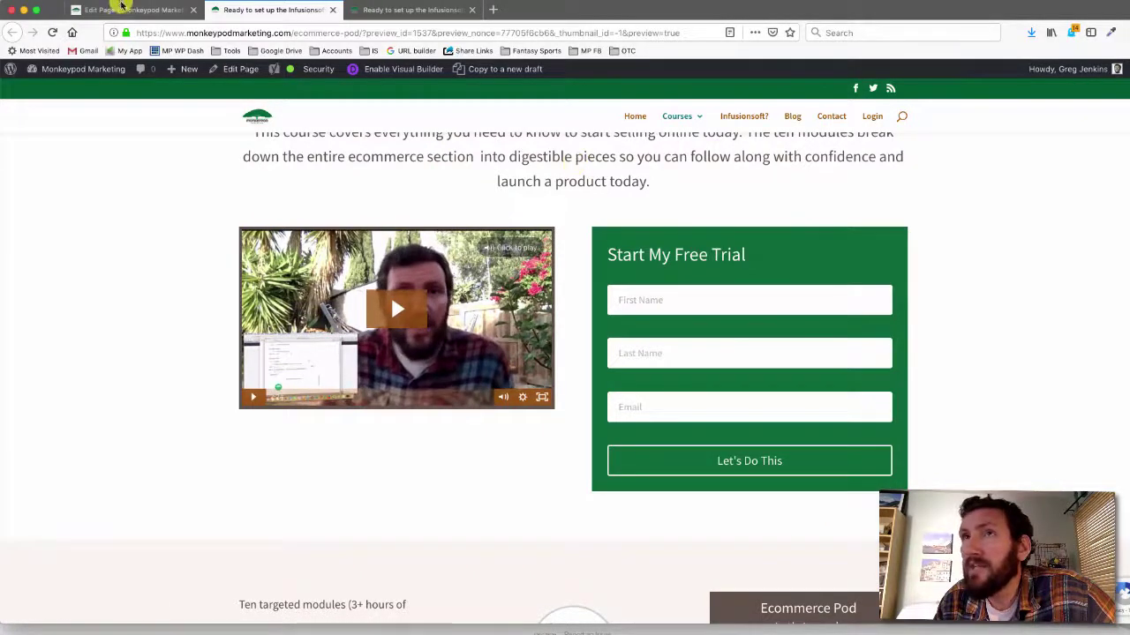
pyautogui.click(125, 11)
pyautogui.scroll(-5, 494, 239)
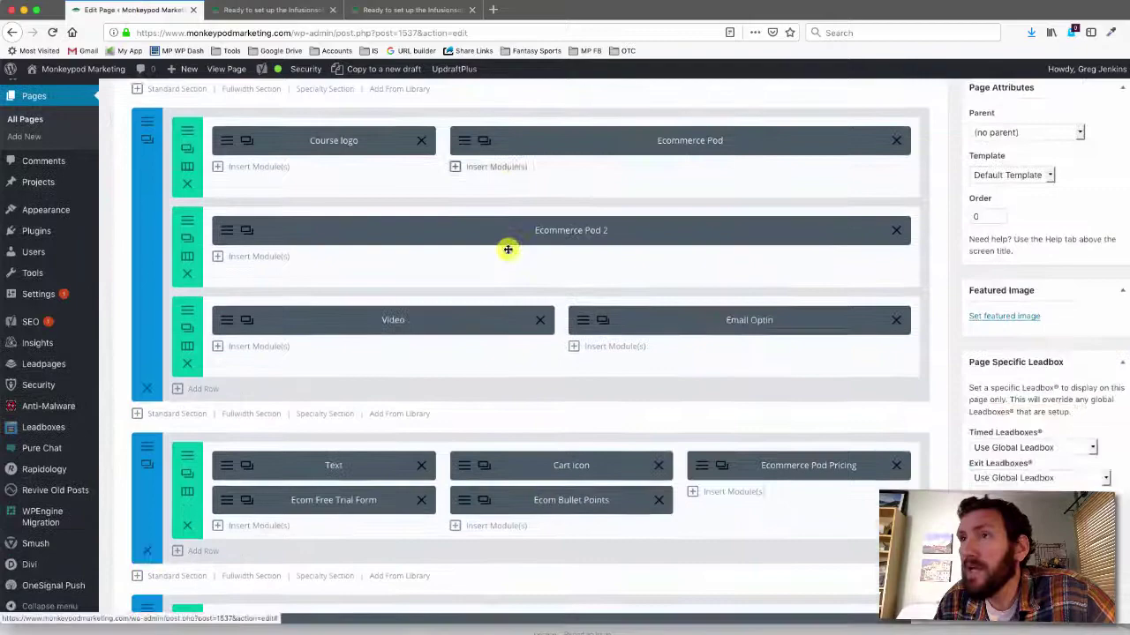
# Change the Email Optin module's background from green to #61534b and save the module
pyautogui.click(586, 322)
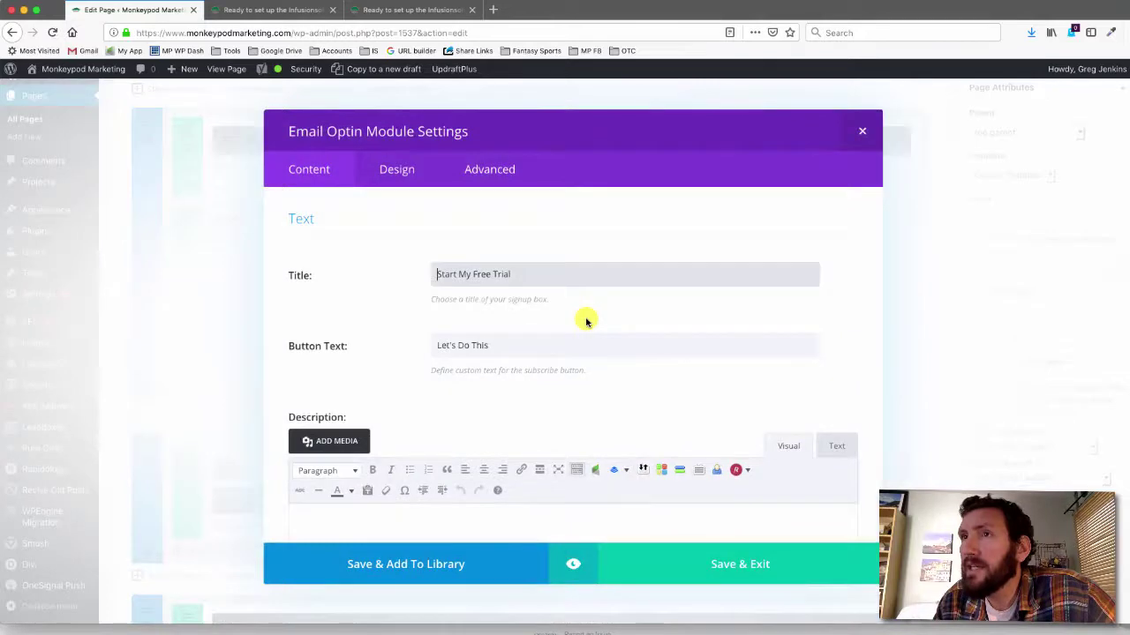
pyautogui.scroll(-10, 408, 328)
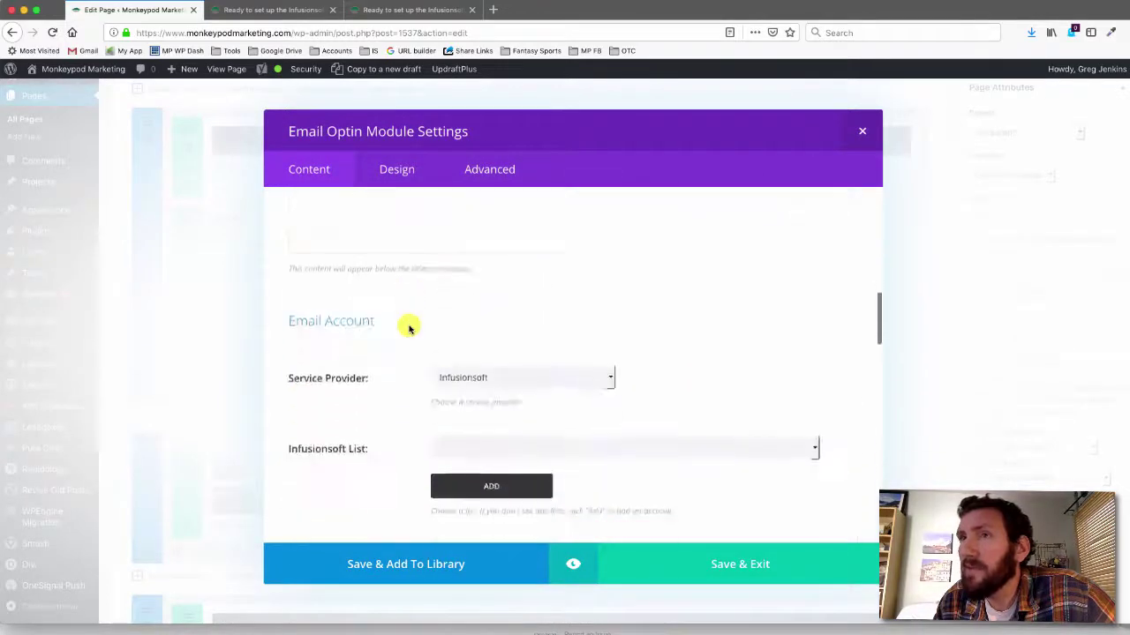
pyautogui.scroll(-3, 409, 328)
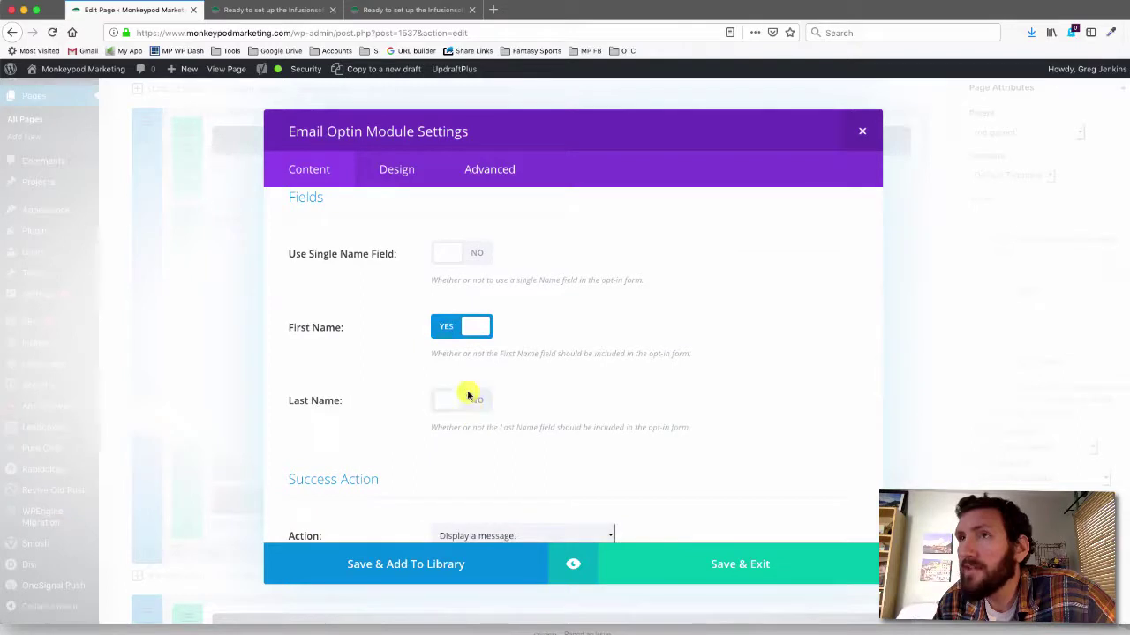
pyautogui.scroll(-5, 442, 368)
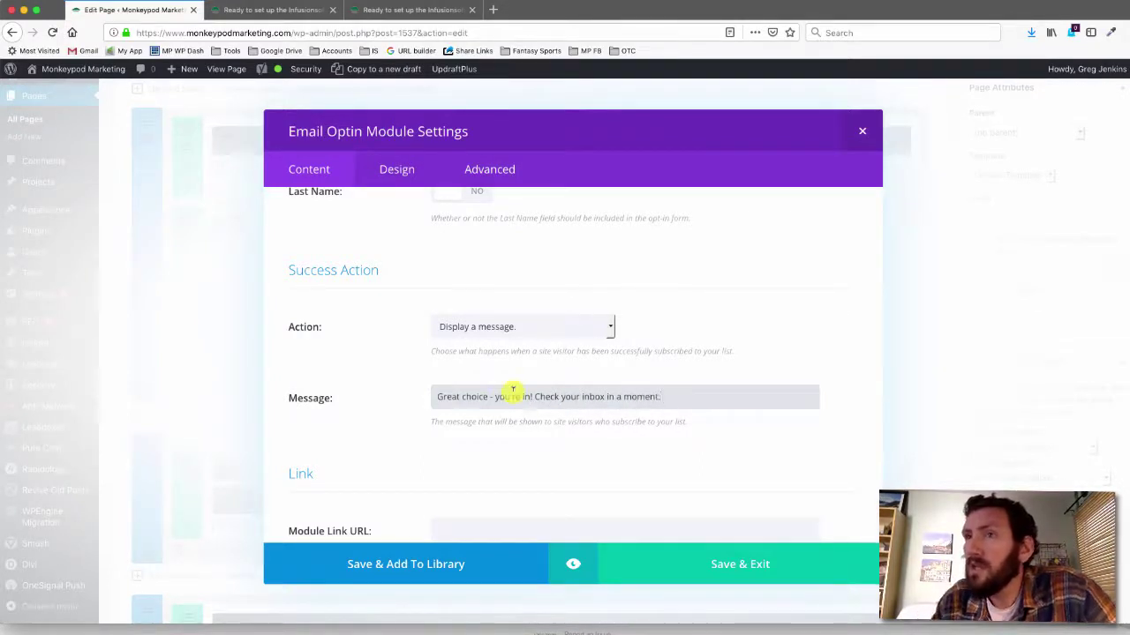
pyautogui.scroll(-8, 513, 393)
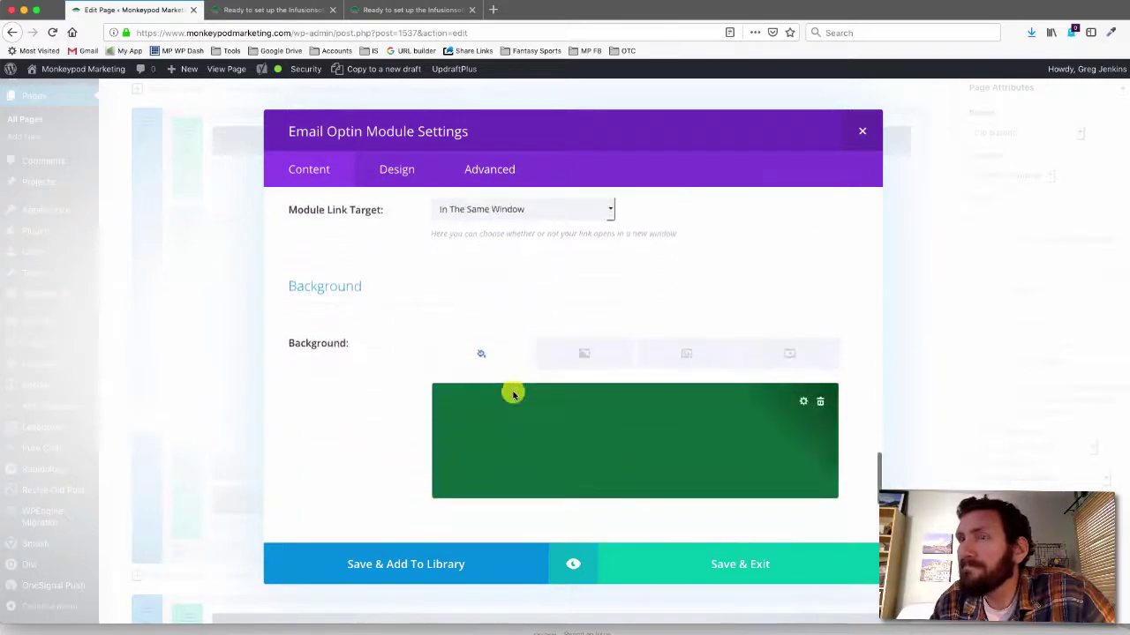
pyautogui.scroll(-1, 513, 395)
pyautogui.click(512, 395)
pyautogui.click(475, 364)
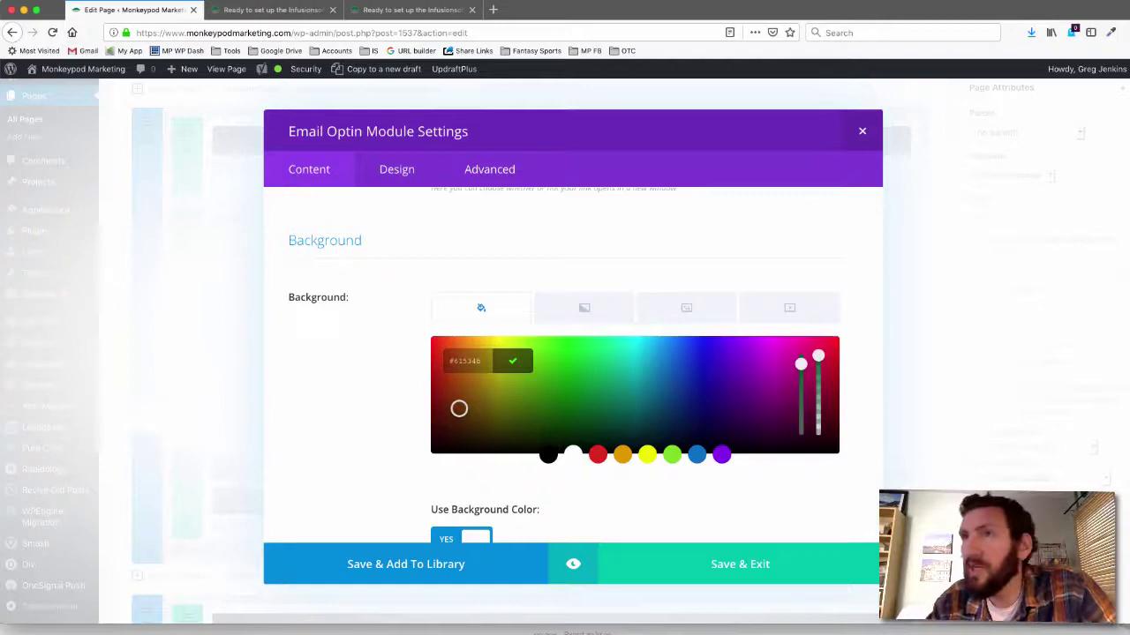
pyautogui.click(326, 395)
pyautogui.scroll(-3, 358, 393)
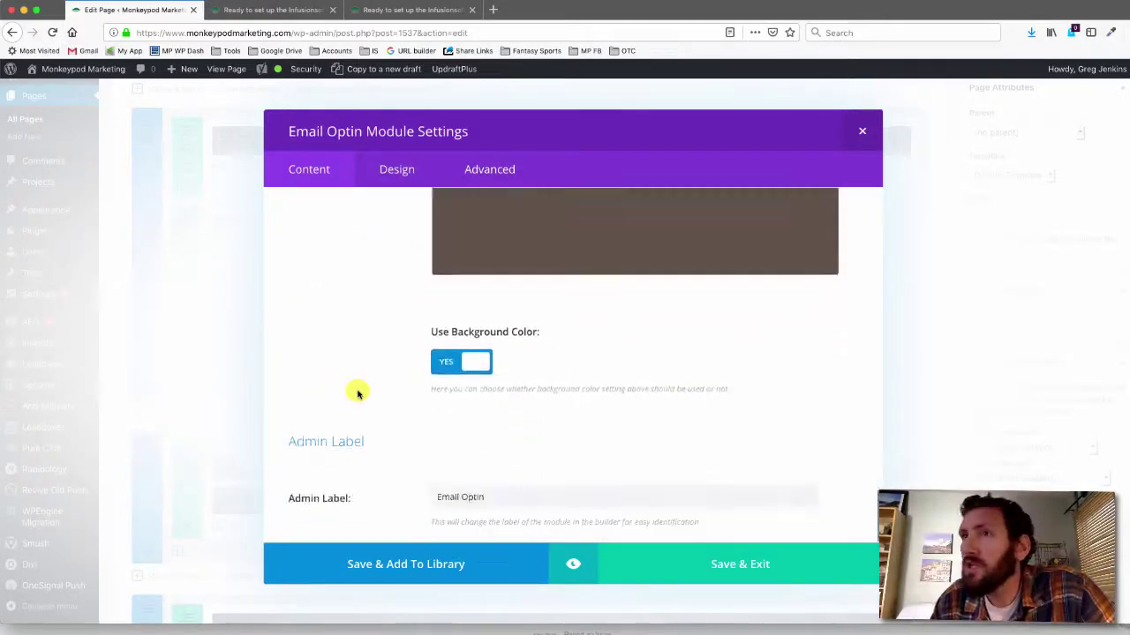
pyautogui.click(687, 563)
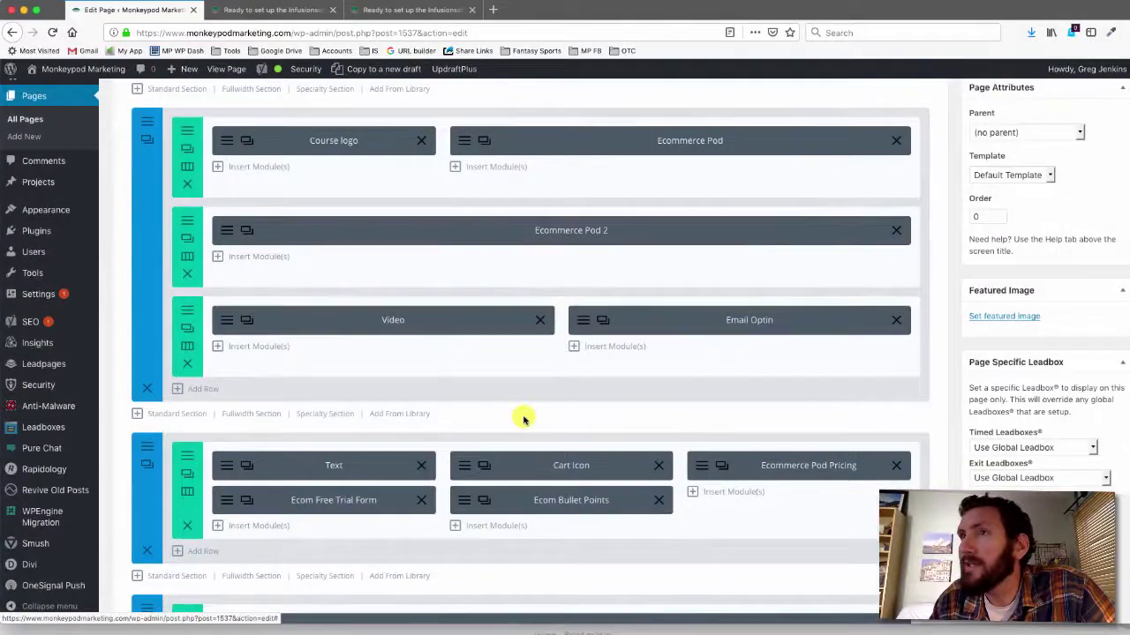
# Move the Video and Email Optin row into a new standard section, remove the empty row, and open the section's settings
pyautogui.click(180, 419)
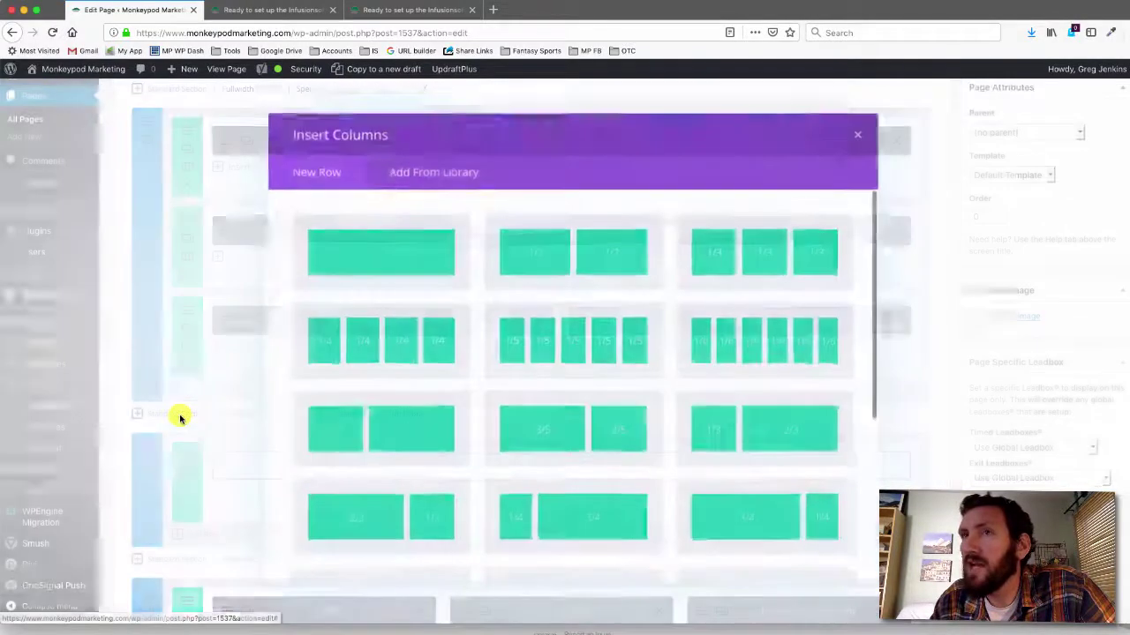
pyautogui.click(580, 240)
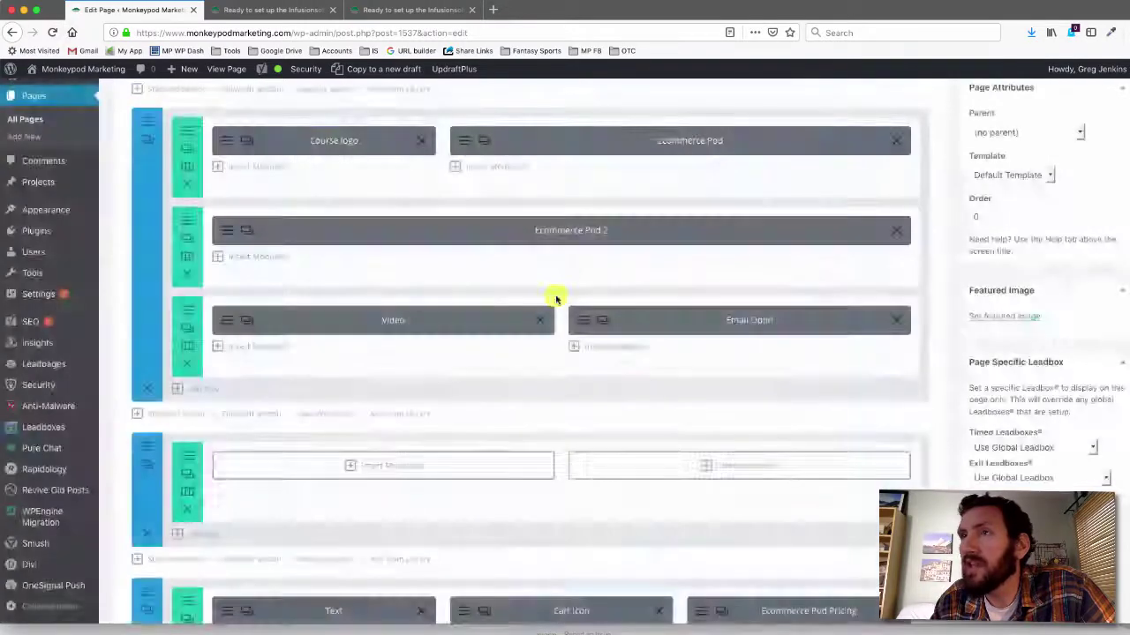
pyautogui.moveTo(528, 366); pyautogui.dragTo(511, 511)
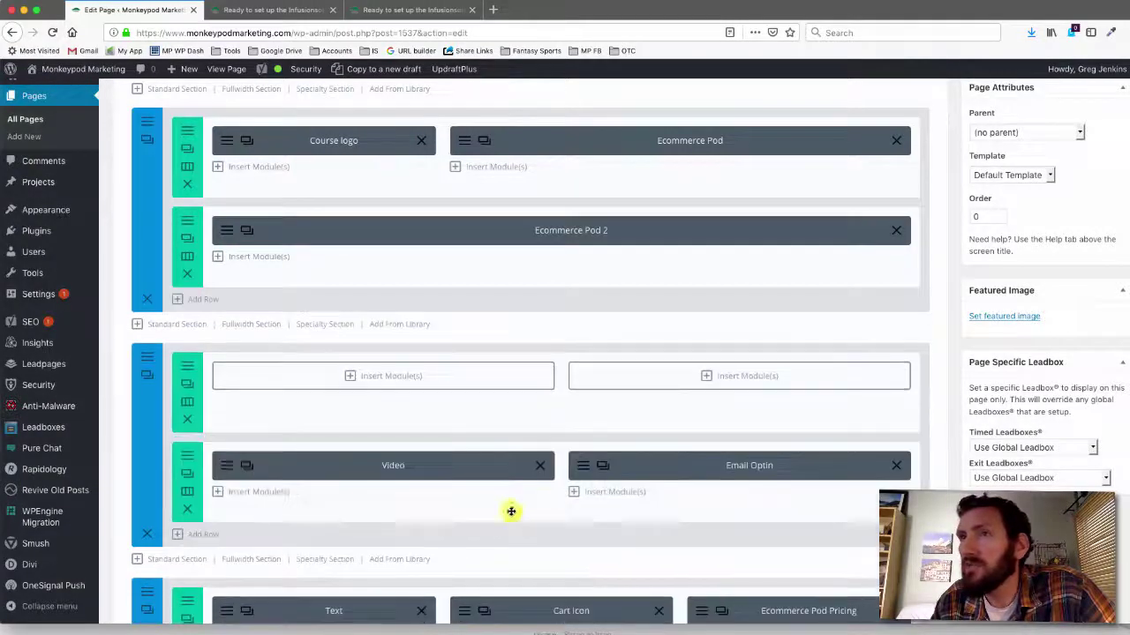
pyautogui.click(187, 422)
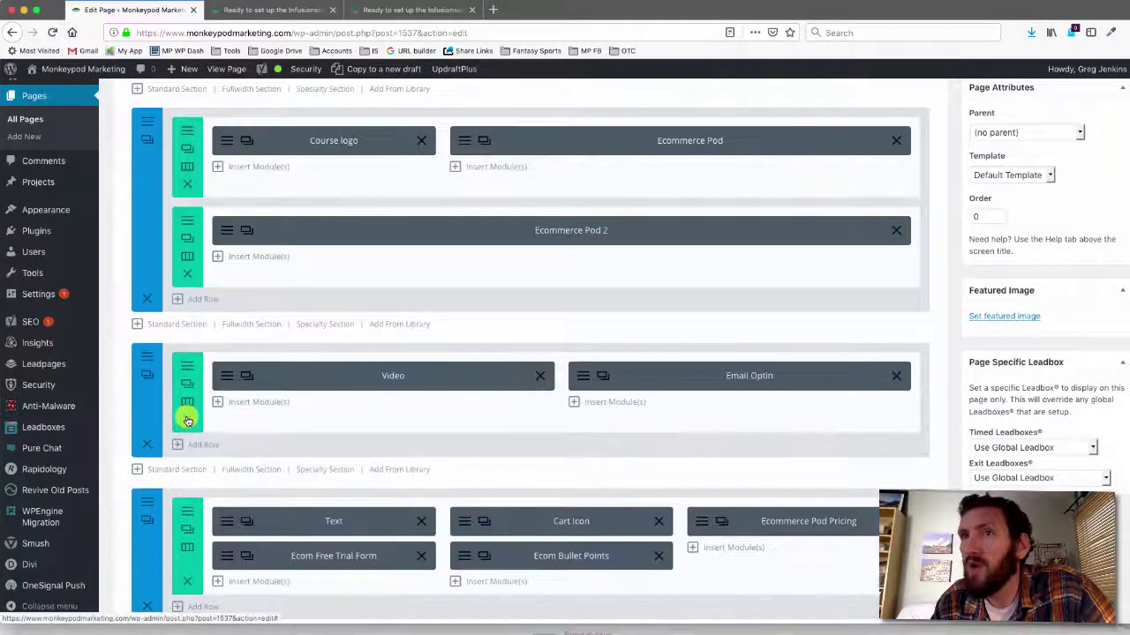
pyautogui.click(148, 360)
# Set the section background to the brown campaign image from the Media Library
pyautogui.scroll(-3, 433, 323)
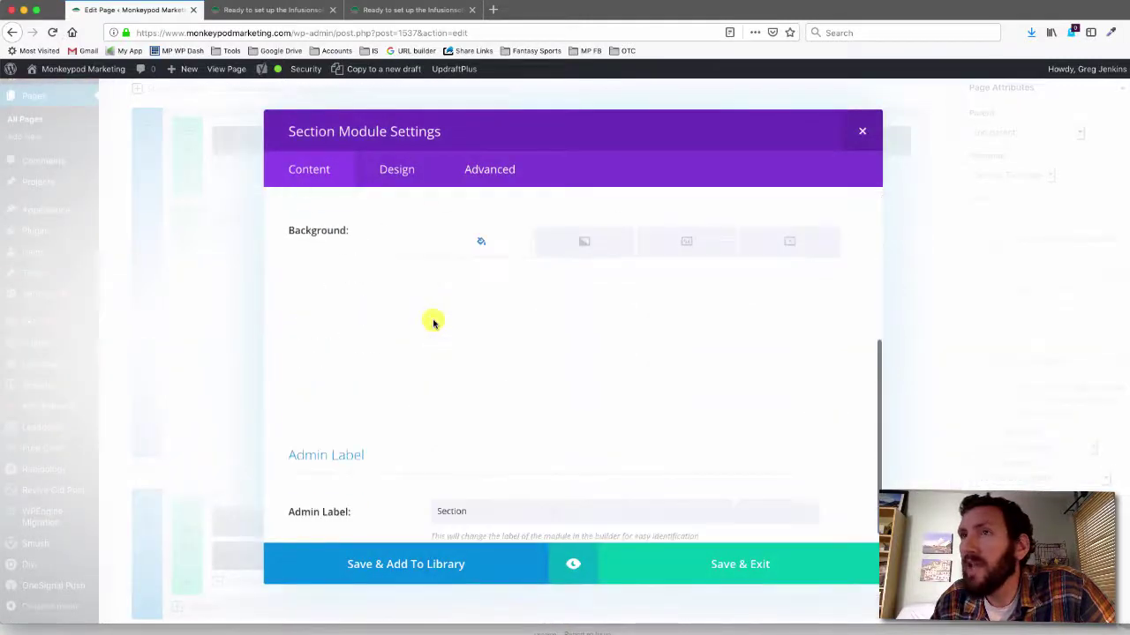
pyautogui.click(511, 318)
pyautogui.click(330, 307)
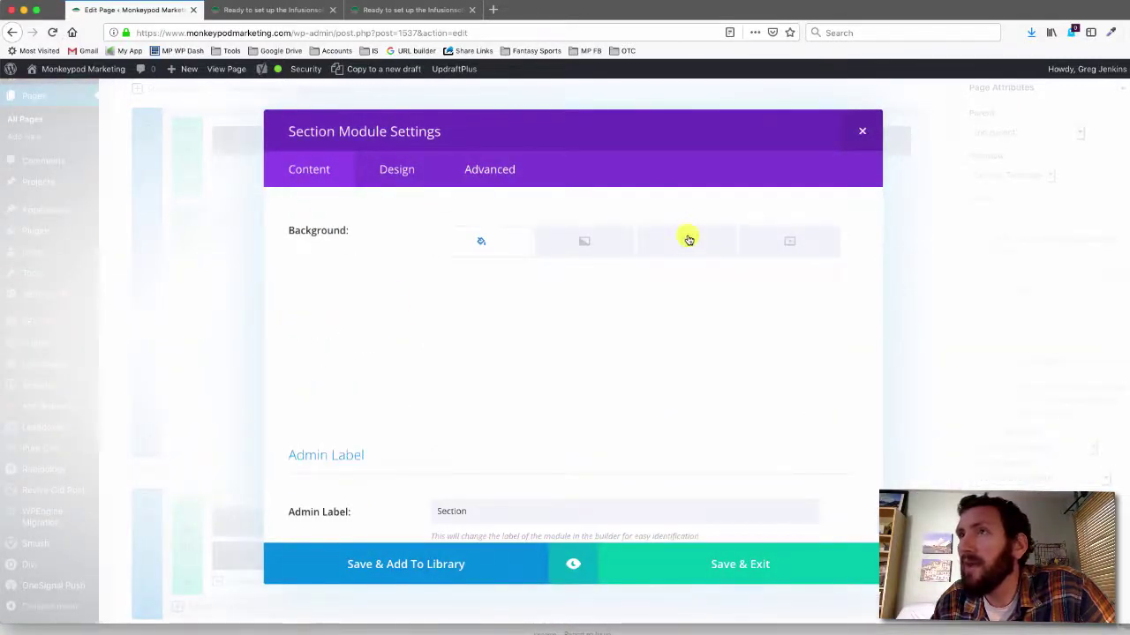
pyautogui.click(686, 241)
pyautogui.click(481, 356)
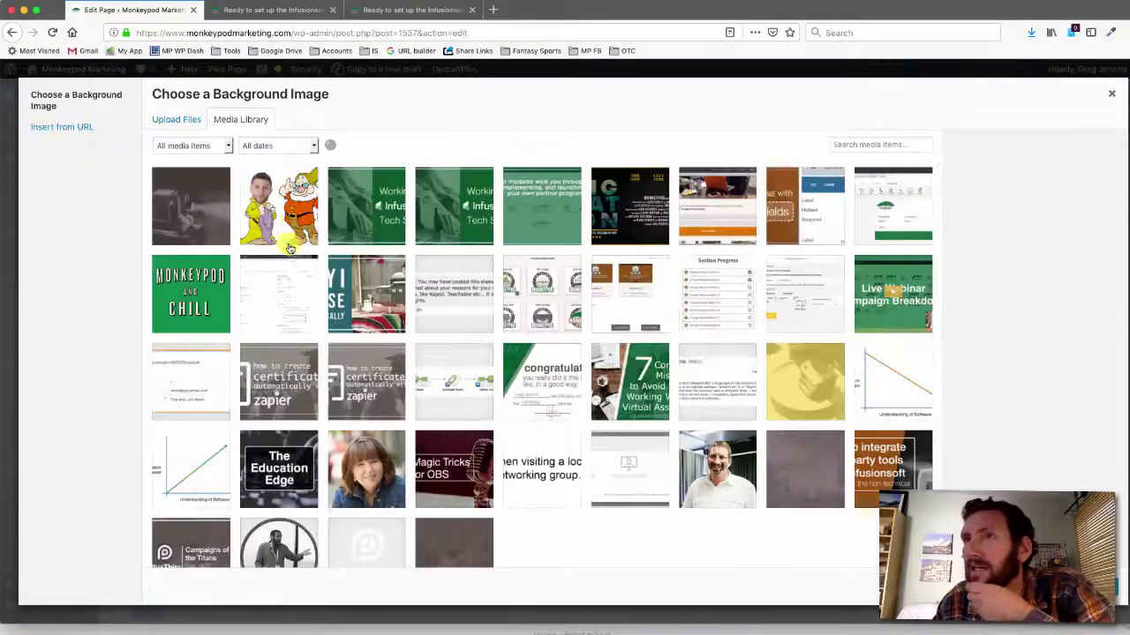
pyautogui.scroll(-3, 351, 306)
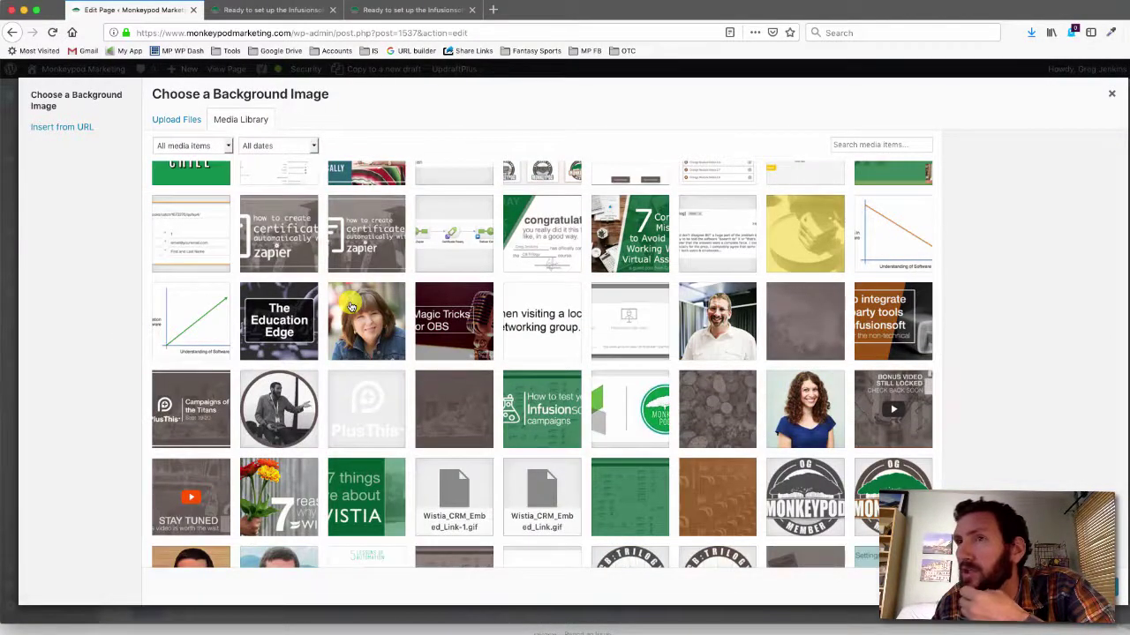
pyautogui.scroll(-6, 352, 306)
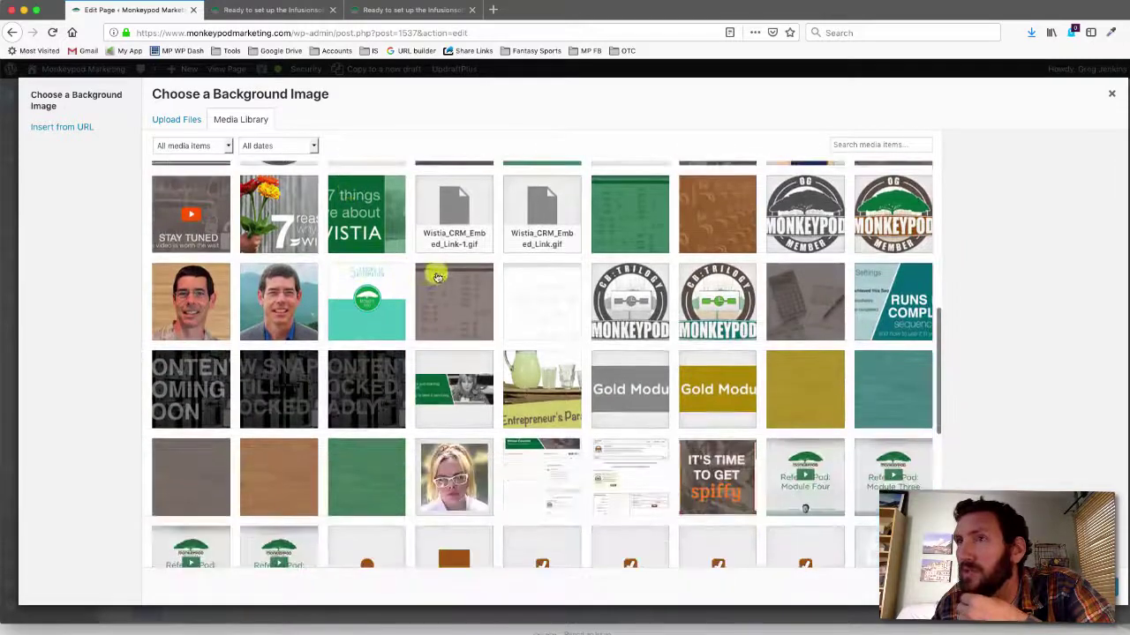
pyautogui.click(455, 298)
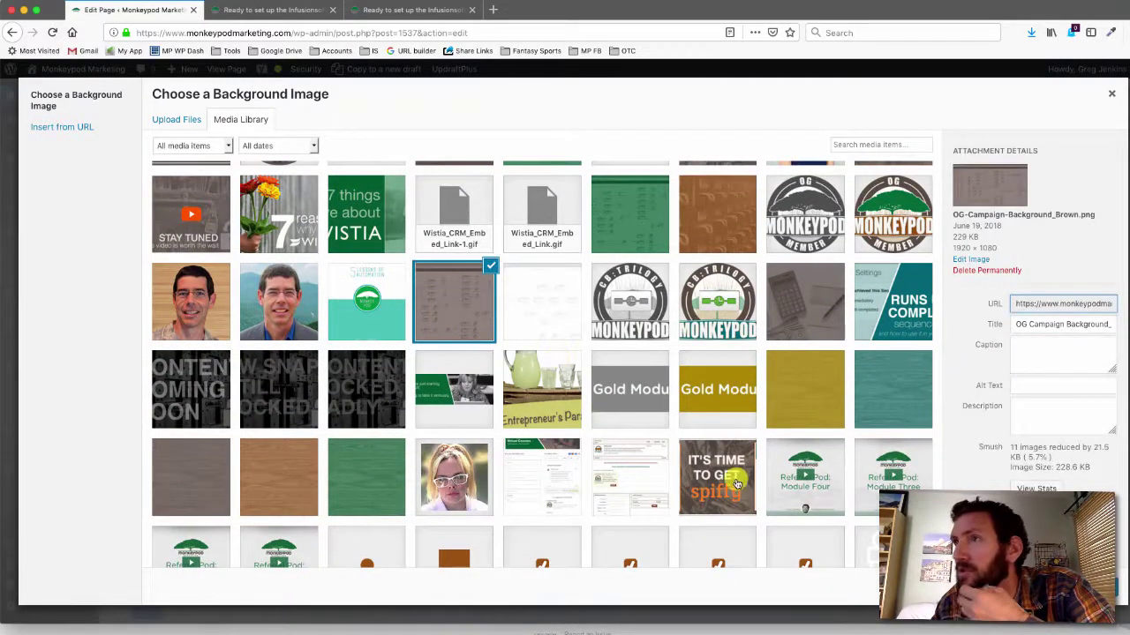
pyautogui.click(1059, 587)
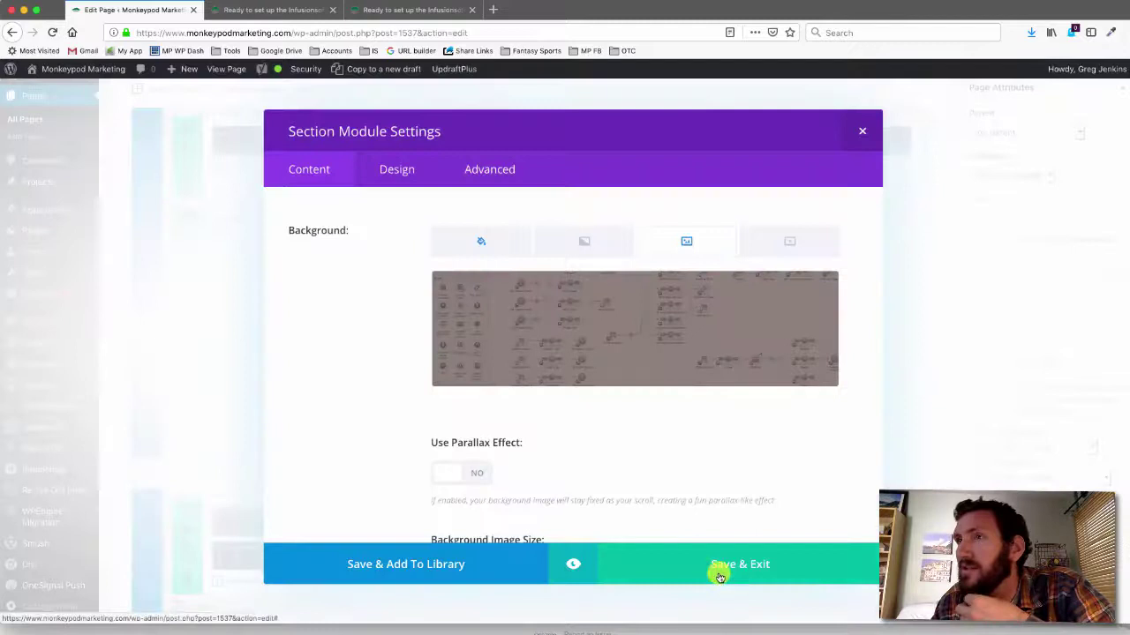
# Give the section a 4px #61534b top border in its design settings
pyautogui.click(399, 169)
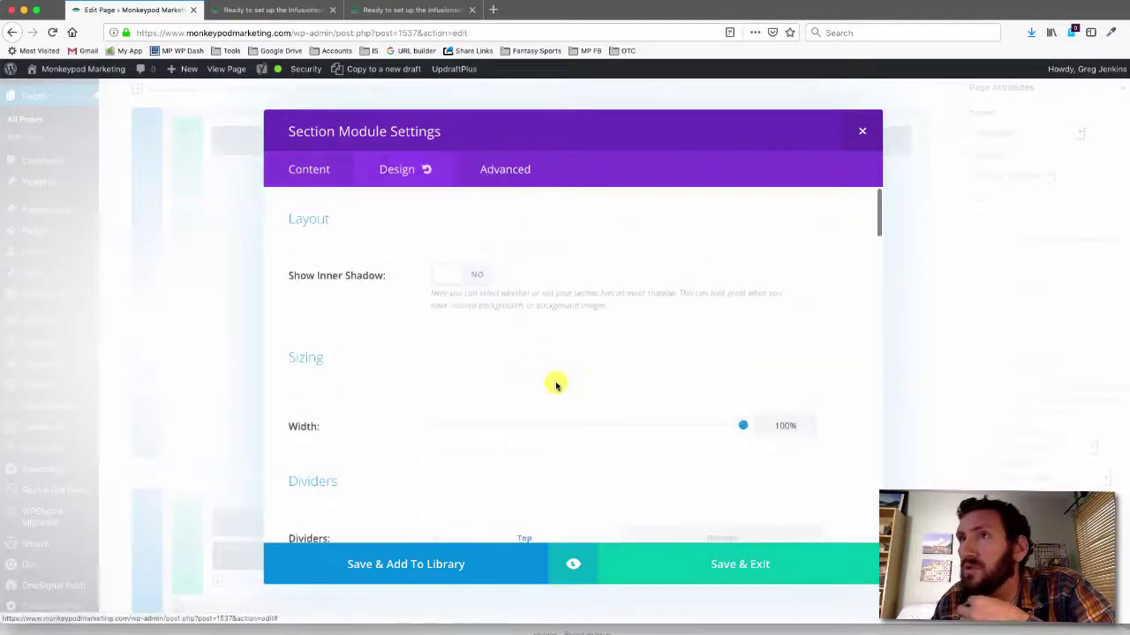
pyautogui.scroll(-10, 556, 386)
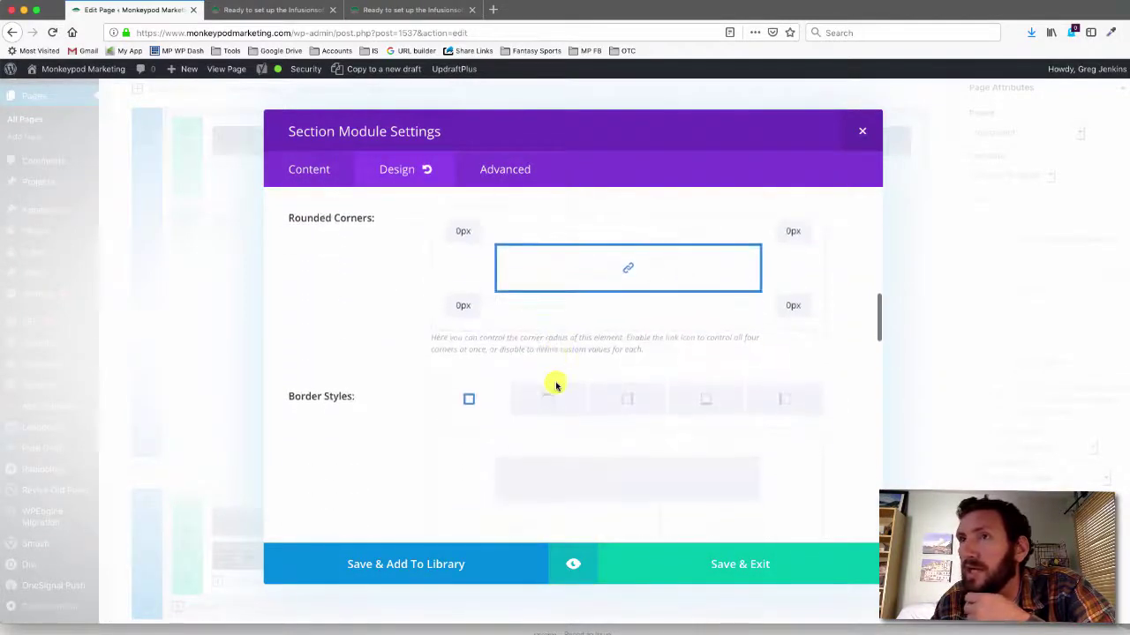
pyautogui.click(554, 391)
pyautogui.scroll(-3, 553, 386)
pyautogui.click(437, 438)
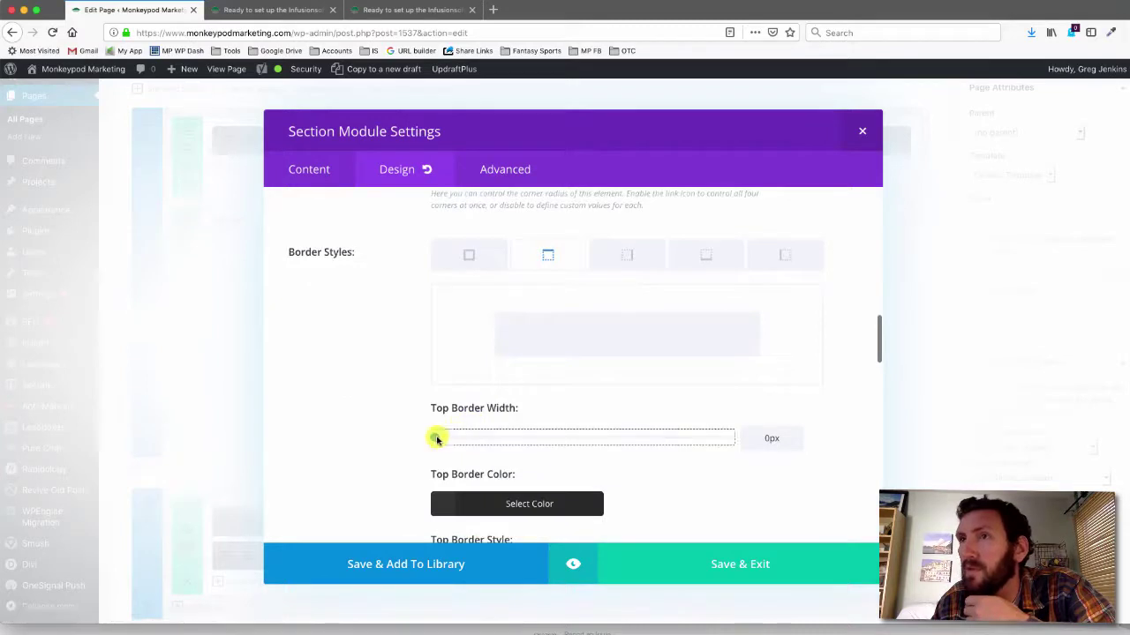
pyautogui.click(518, 501)
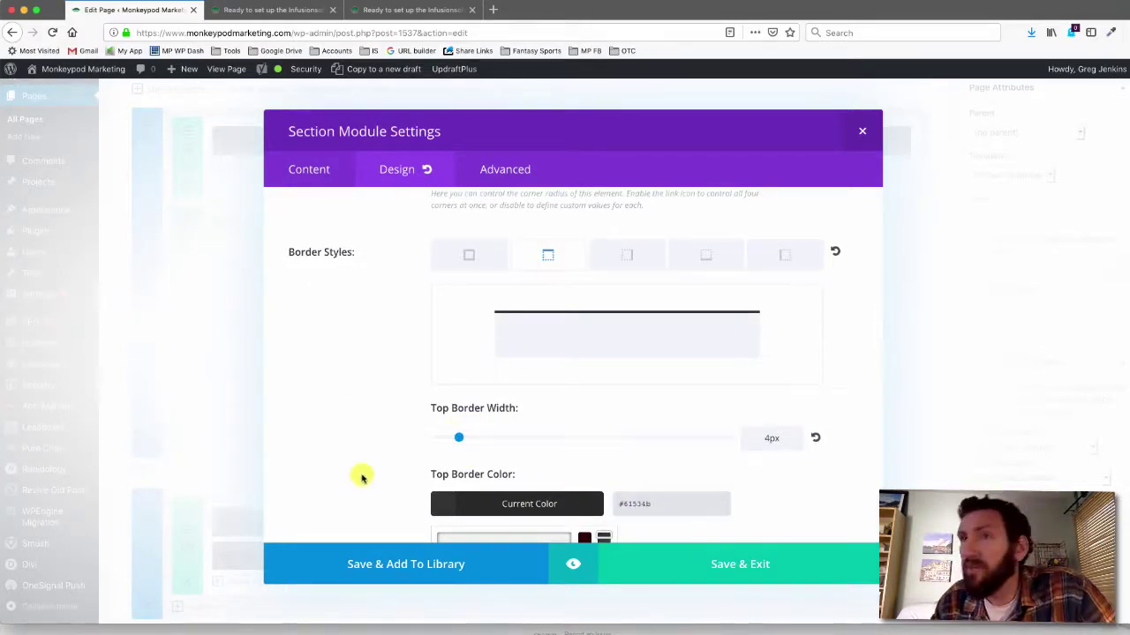
pyautogui.click(634, 523)
# Save the section settings and preview the page changes
pyautogui.click(723, 563)
pyautogui.scroll(5, 1038, 345)
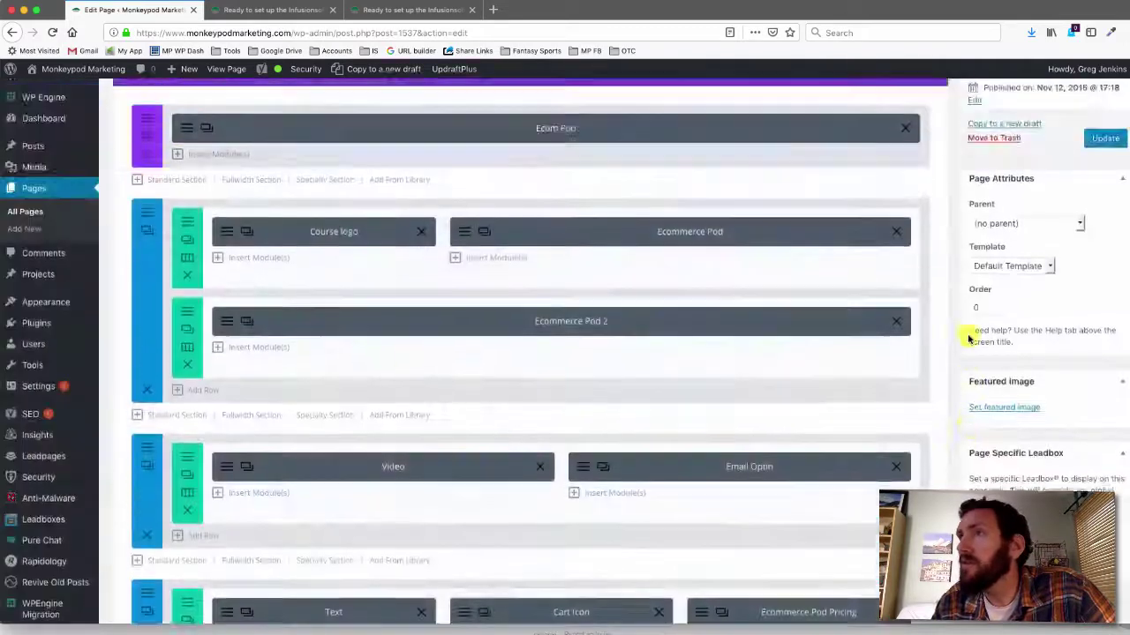
pyautogui.click(1103, 156)
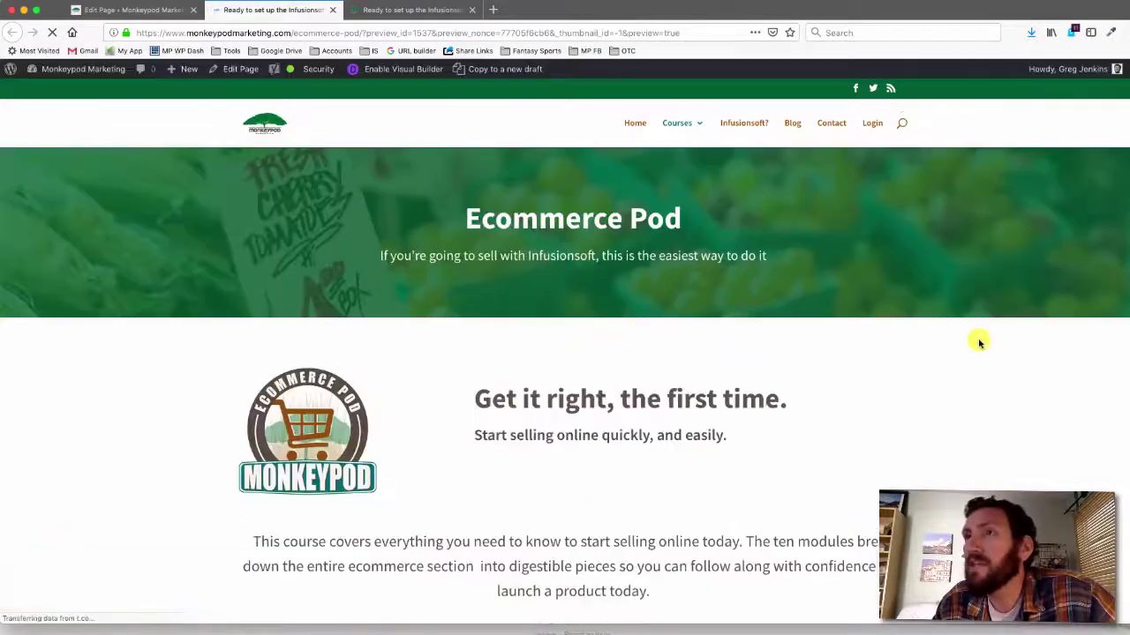
# Scroll the preview down to check the video and brown Free Trial form section
pyautogui.scroll(-5, 978, 341)
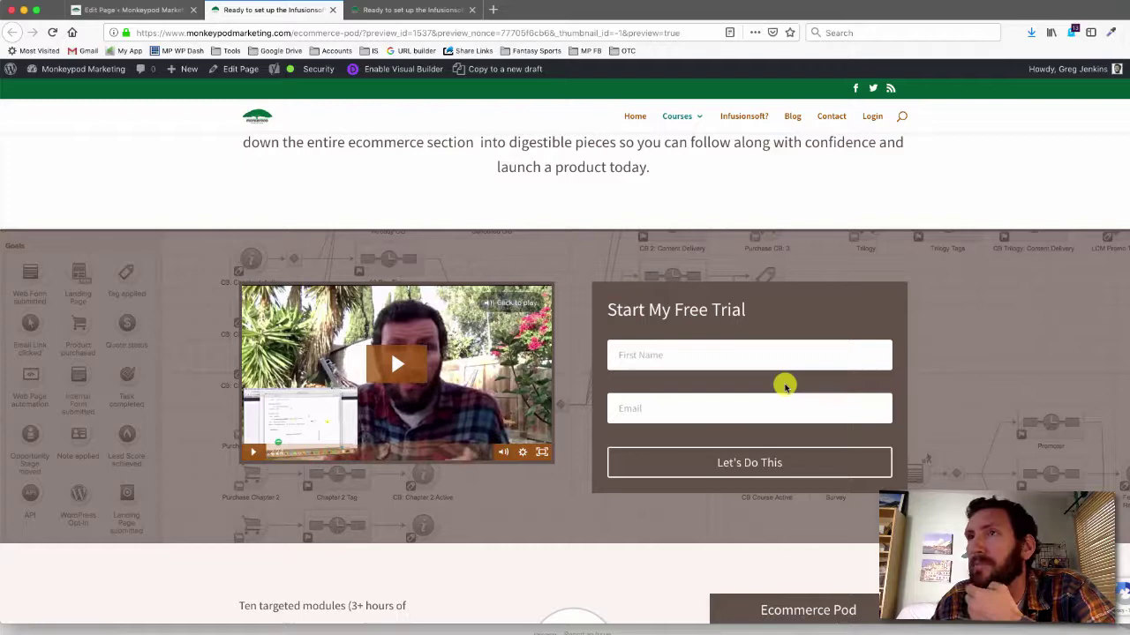
# Update the Ecommerce Pod page, close the preview, and check the signup form on the live page
pyautogui.click(155, 11)
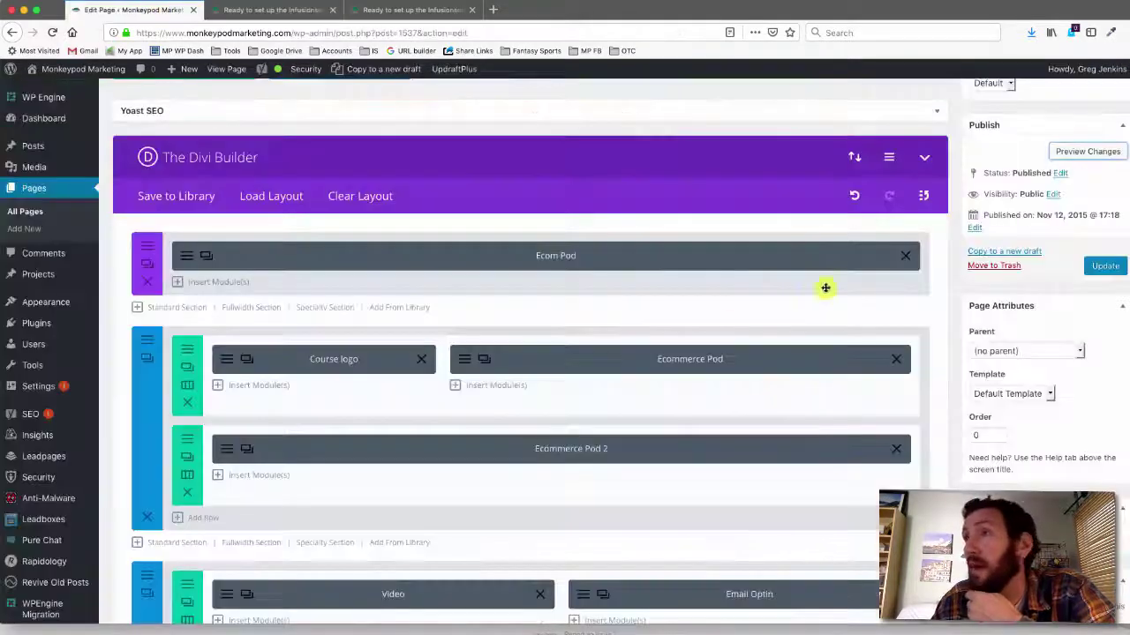
pyautogui.click(1104, 266)
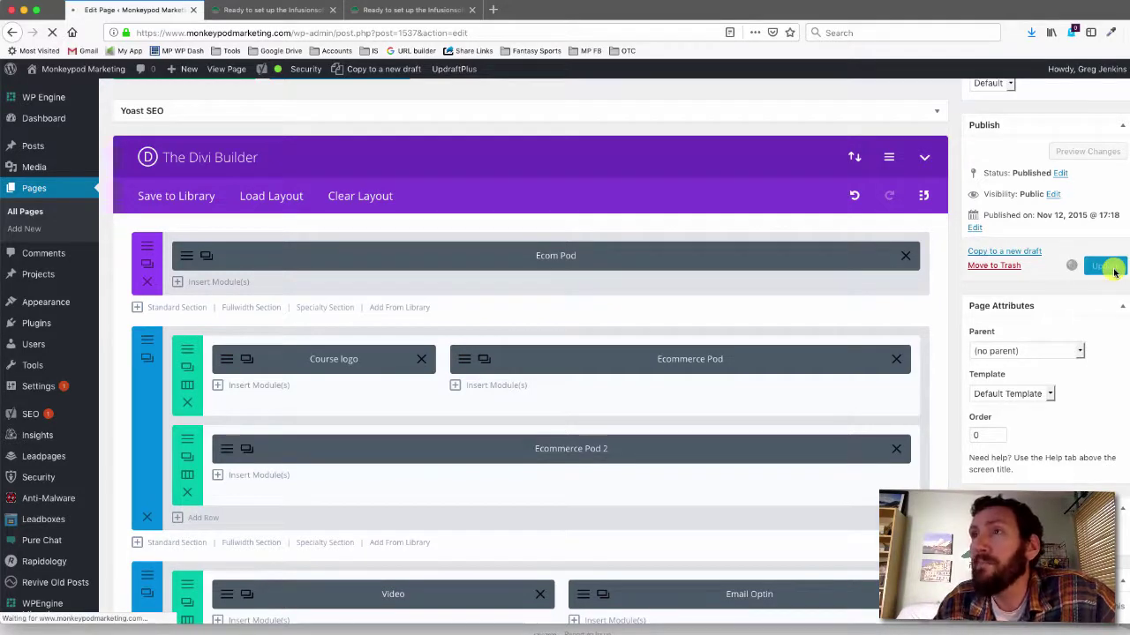
pyautogui.click(333, 9)
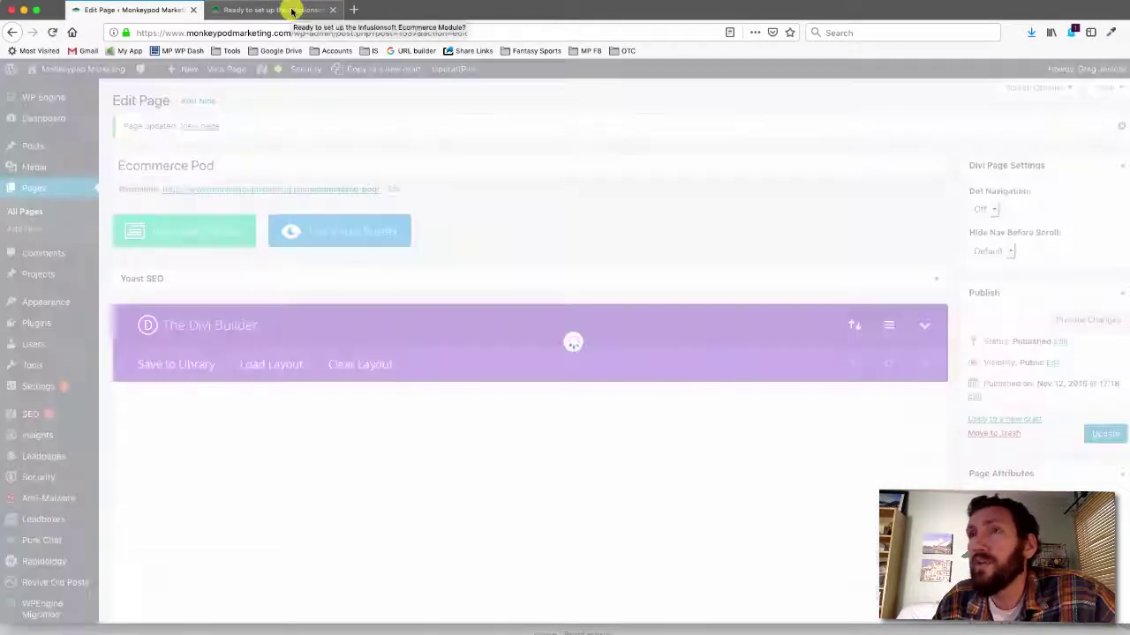
pyautogui.click(292, 10)
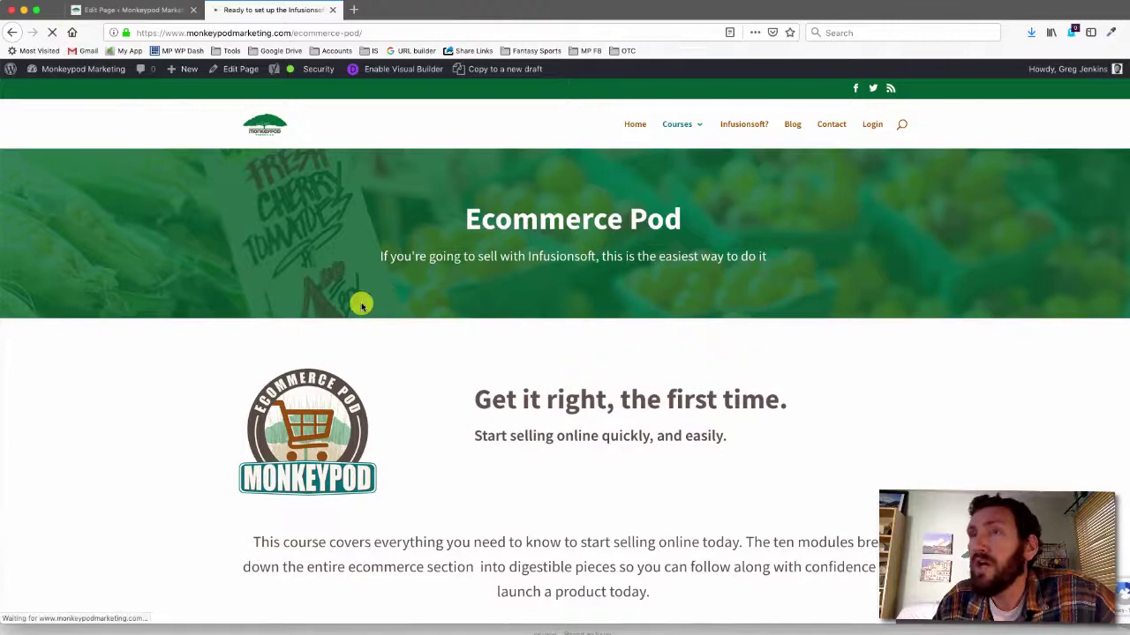
pyautogui.scroll(-5, 362, 304)
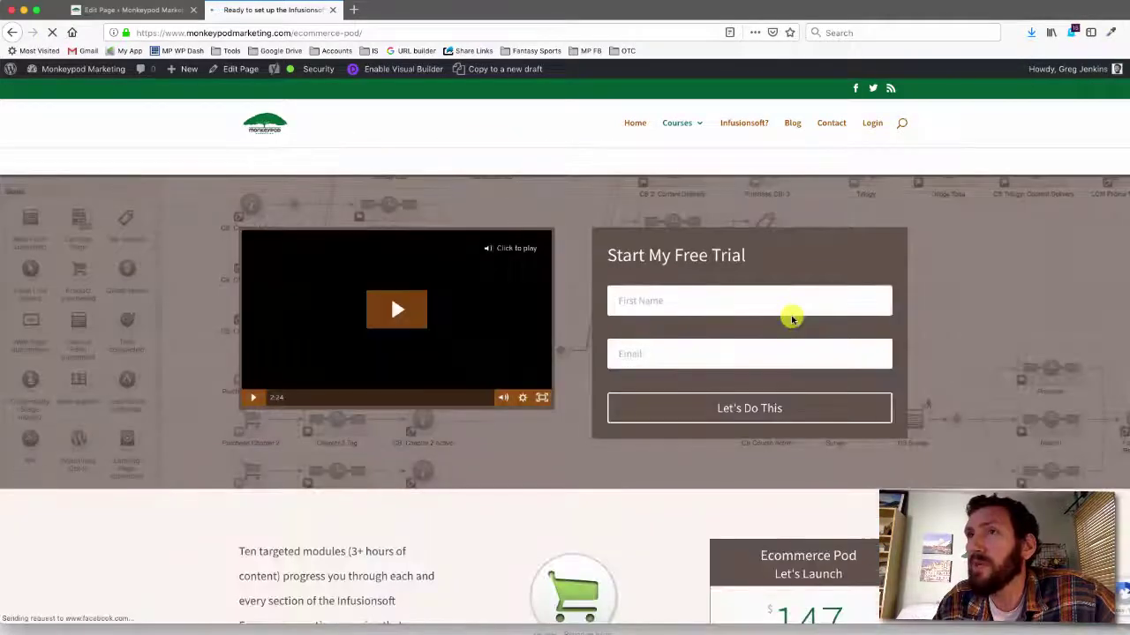
# Play the video and fill the optin form with a test first name and e-mail address
pyautogui.click(396, 298)
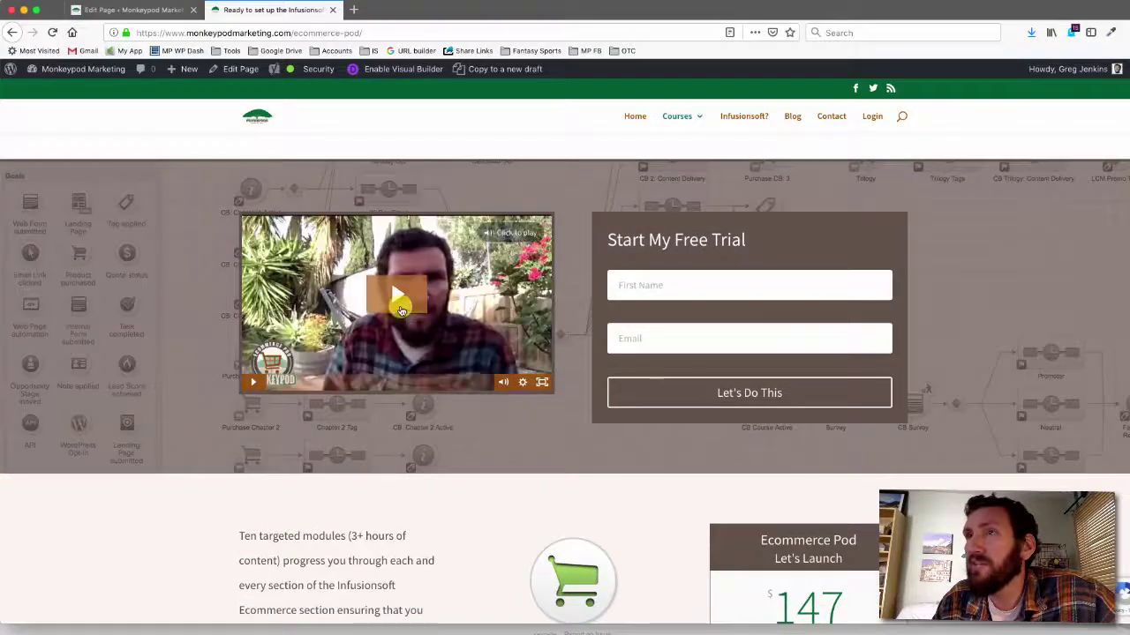
pyautogui.click(684, 285)
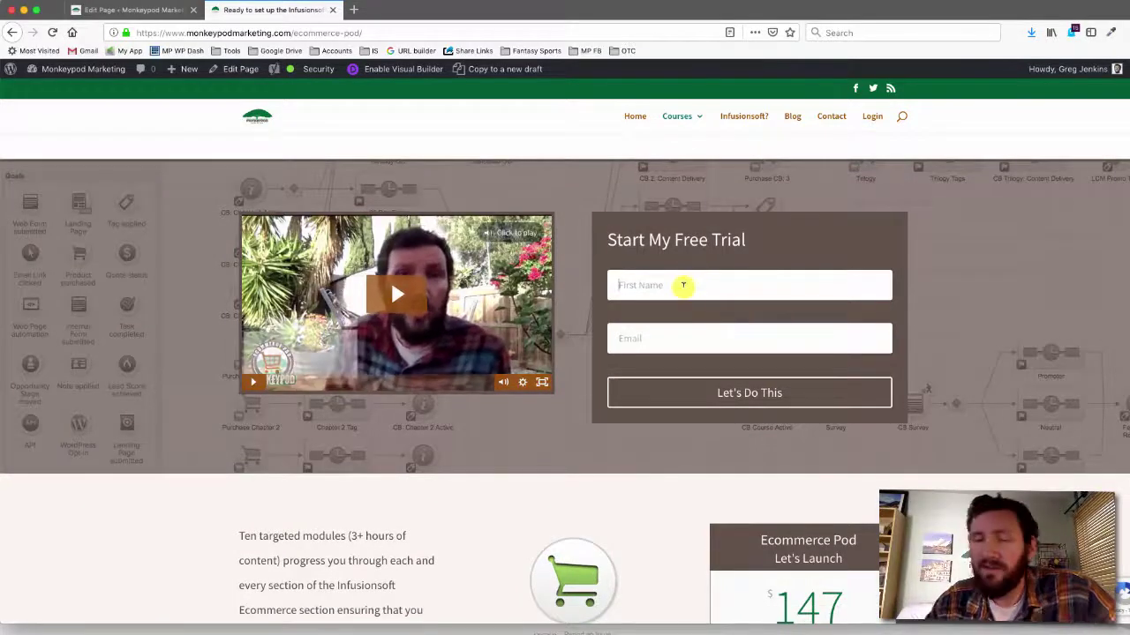
pyautogui.write('D')
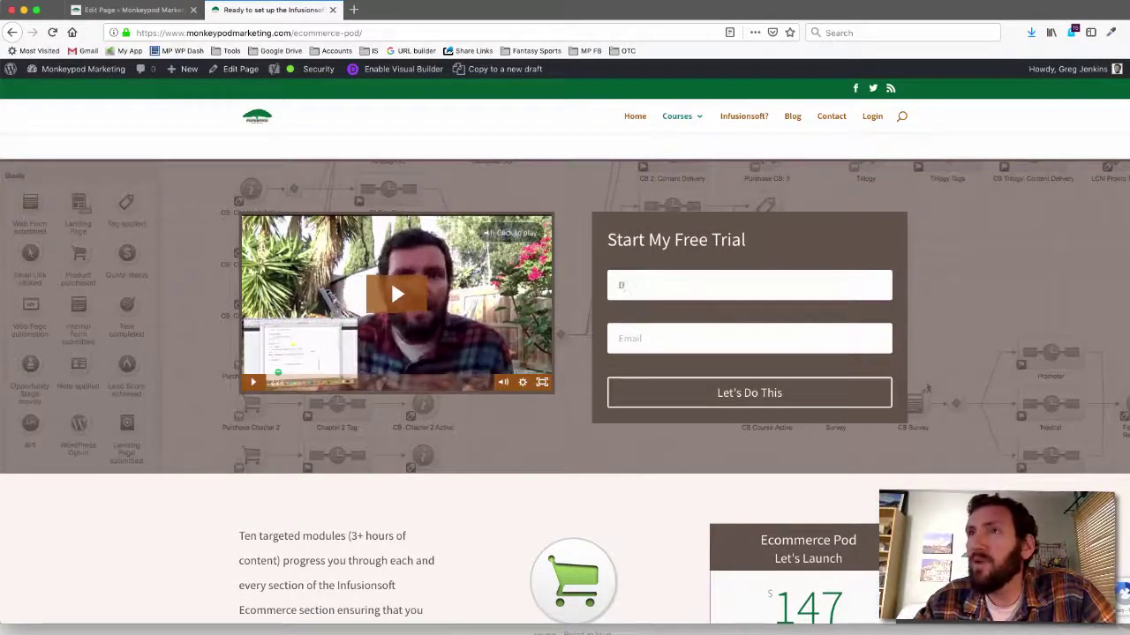
pyautogui.write('ivi Test')
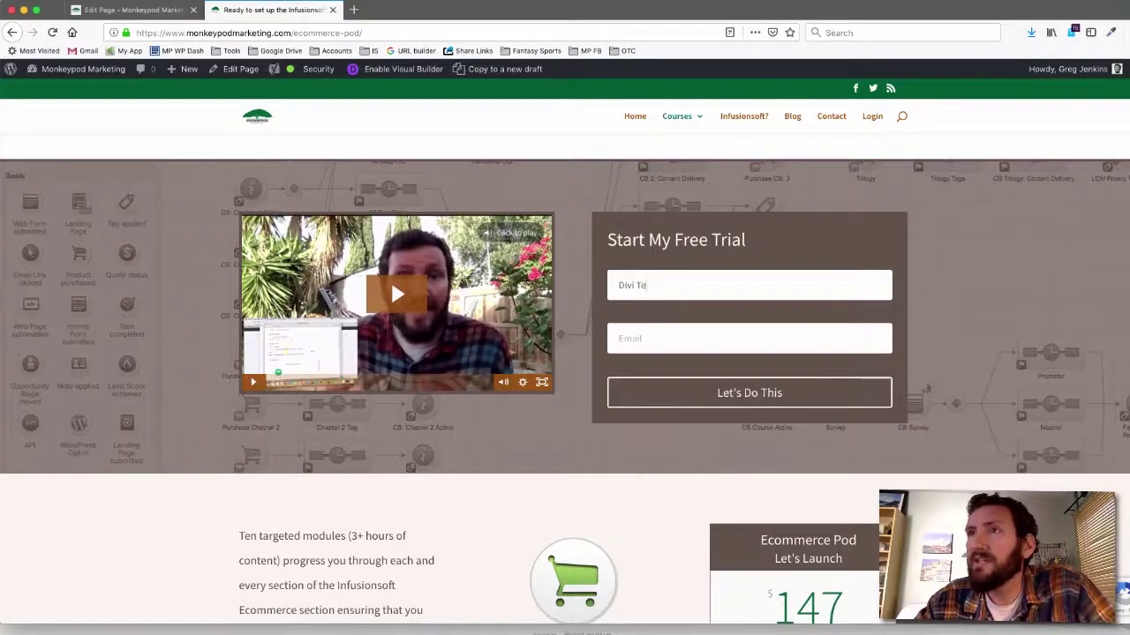
pyautogui.press('Tab')
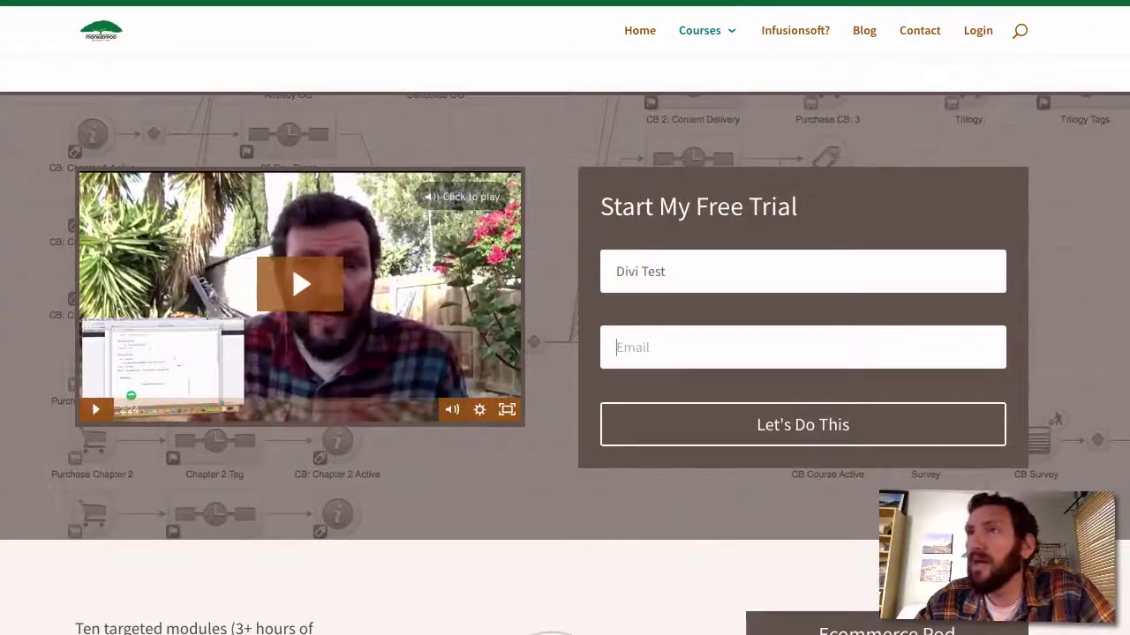
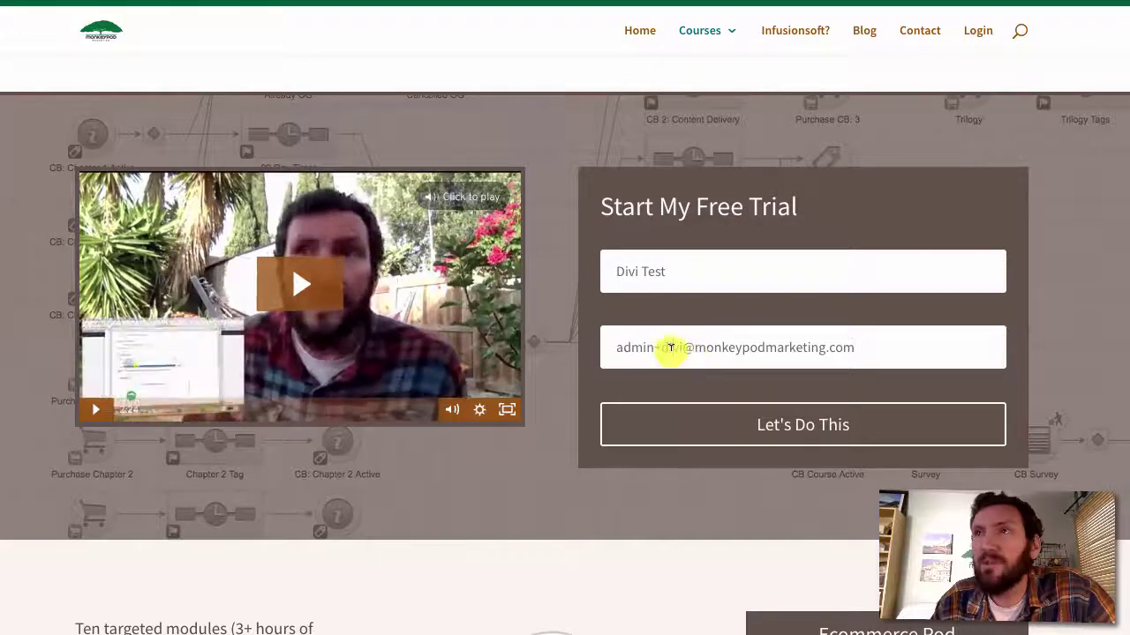
pyautogui.moveTo(683, 347); pyautogui.dragTo(654, 347)
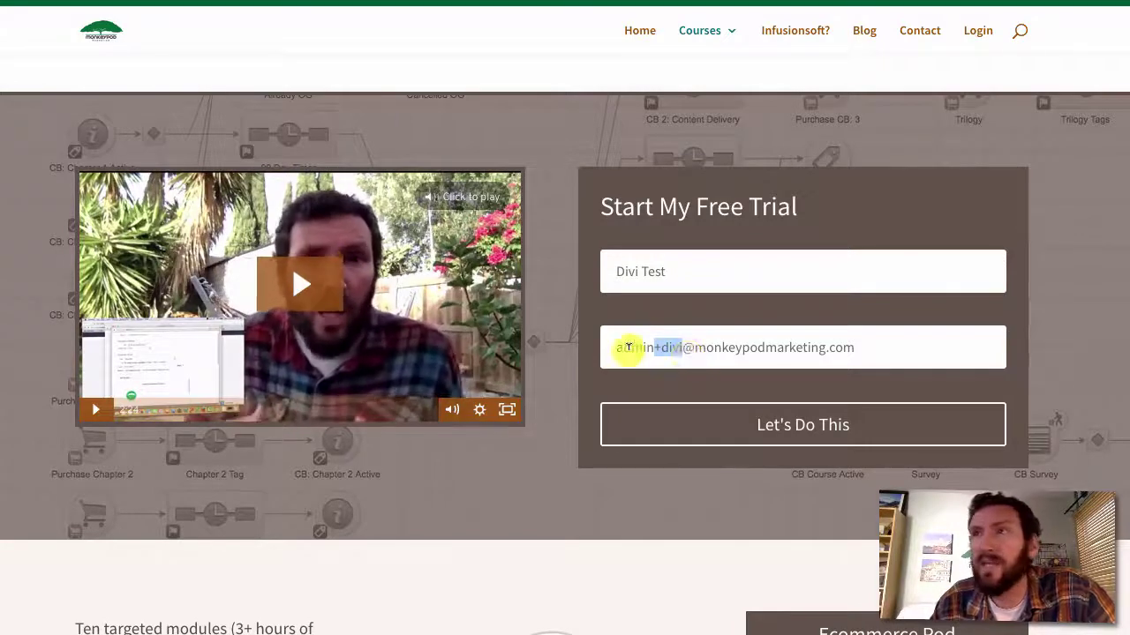
pyautogui.moveTo(626, 347); pyautogui.dragTo(616, 348)
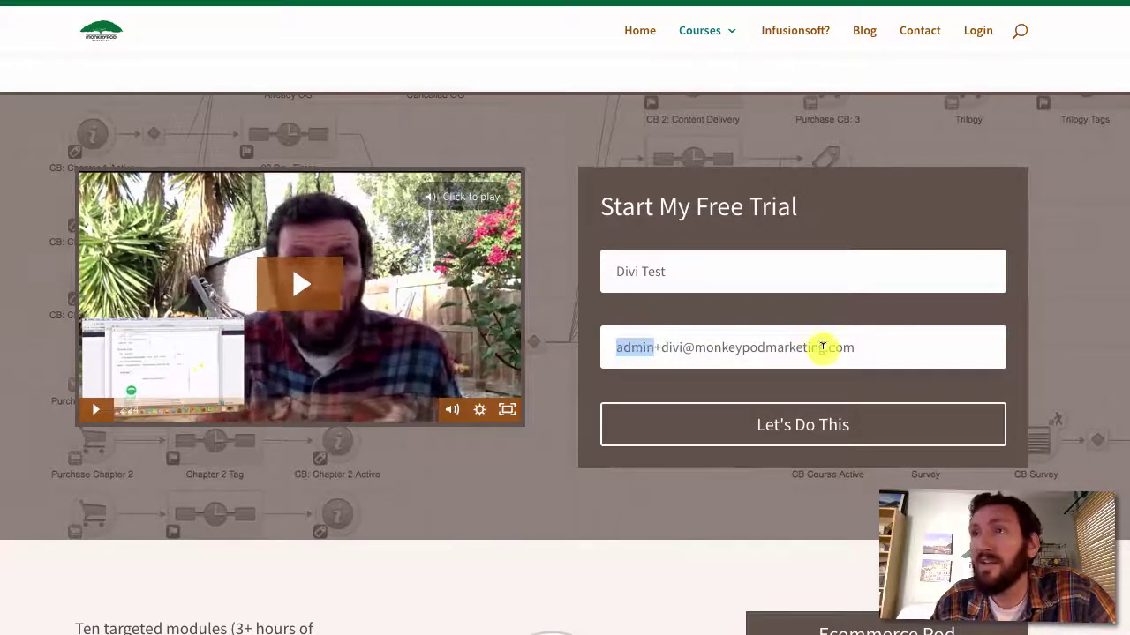
pyautogui.click(821, 345)
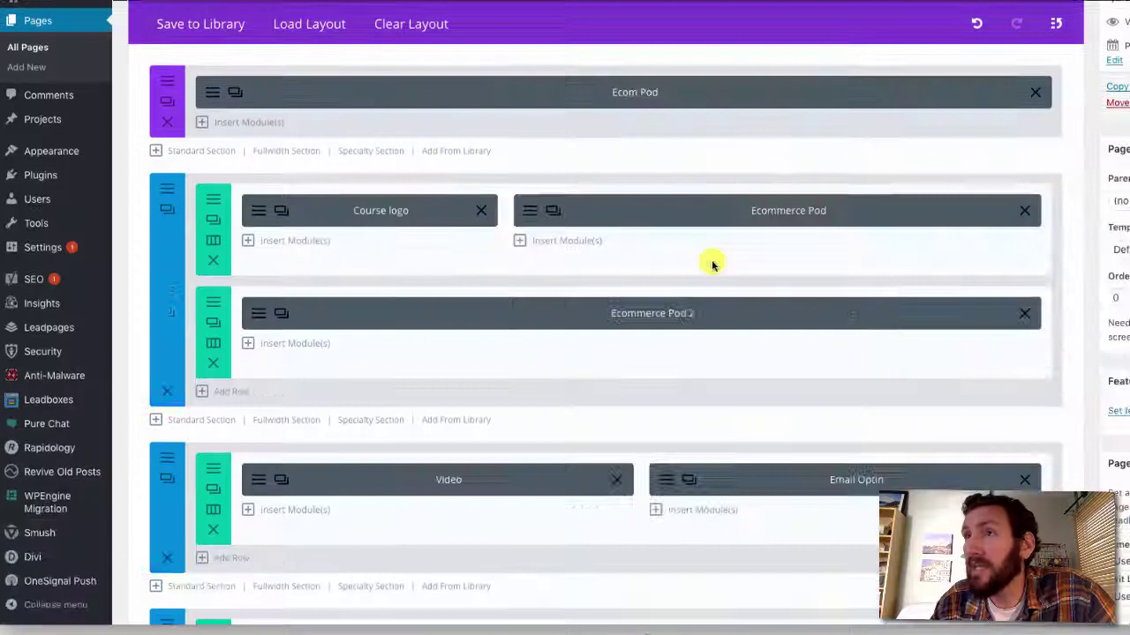
# Set the Email Optin module's Infusionsoft list to 'Ecom Pod Opt In [Rapidology]' and save
pyautogui.scroll(-2, 698, 403)
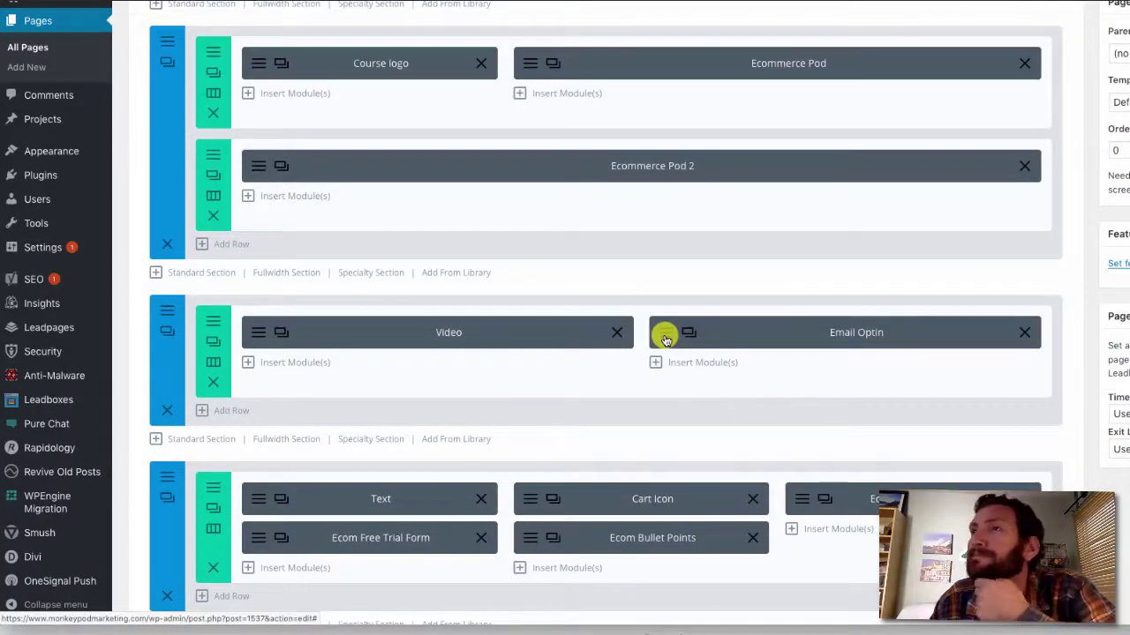
pyautogui.click(664, 335)
pyautogui.scroll(-6, 666, 338)
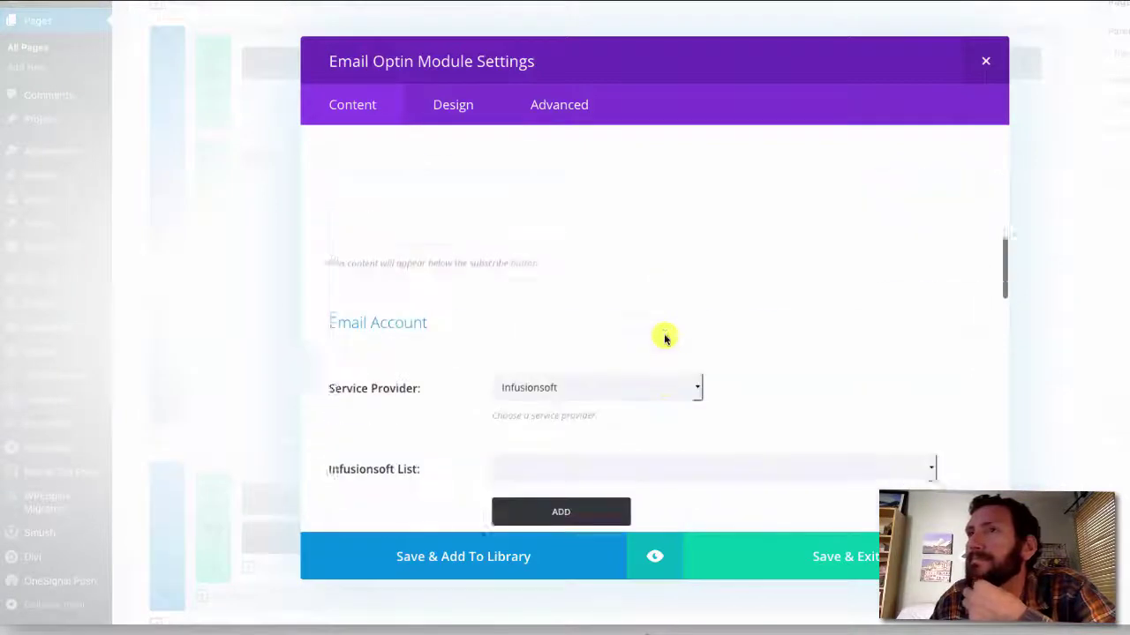
pyautogui.scroll(-3, 663, 336)
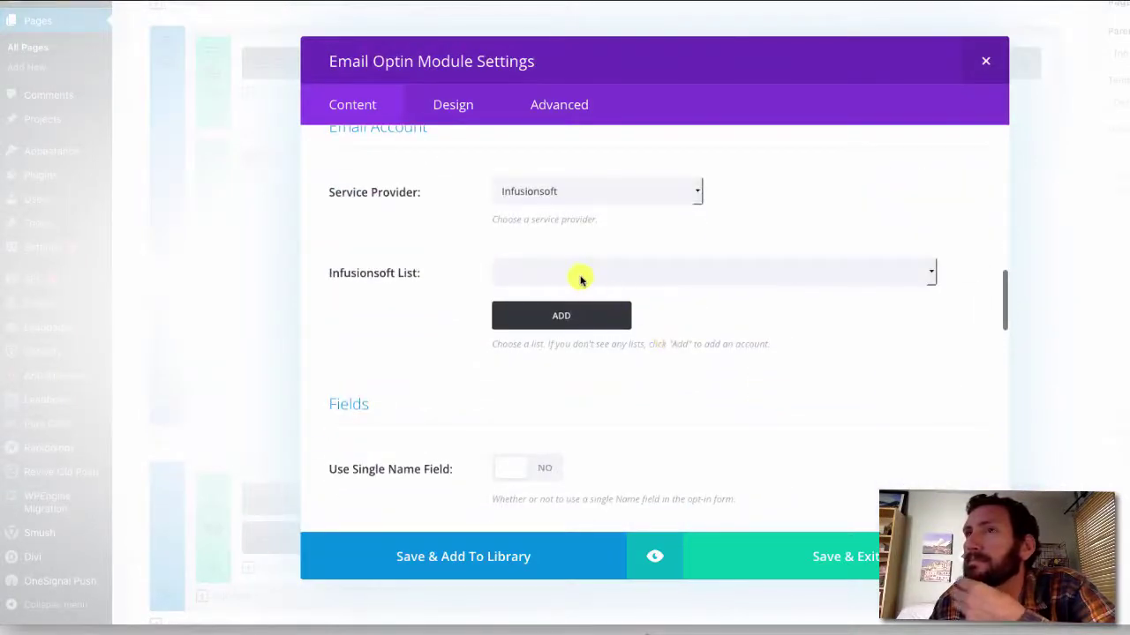
pyautogui.click(580, 280)
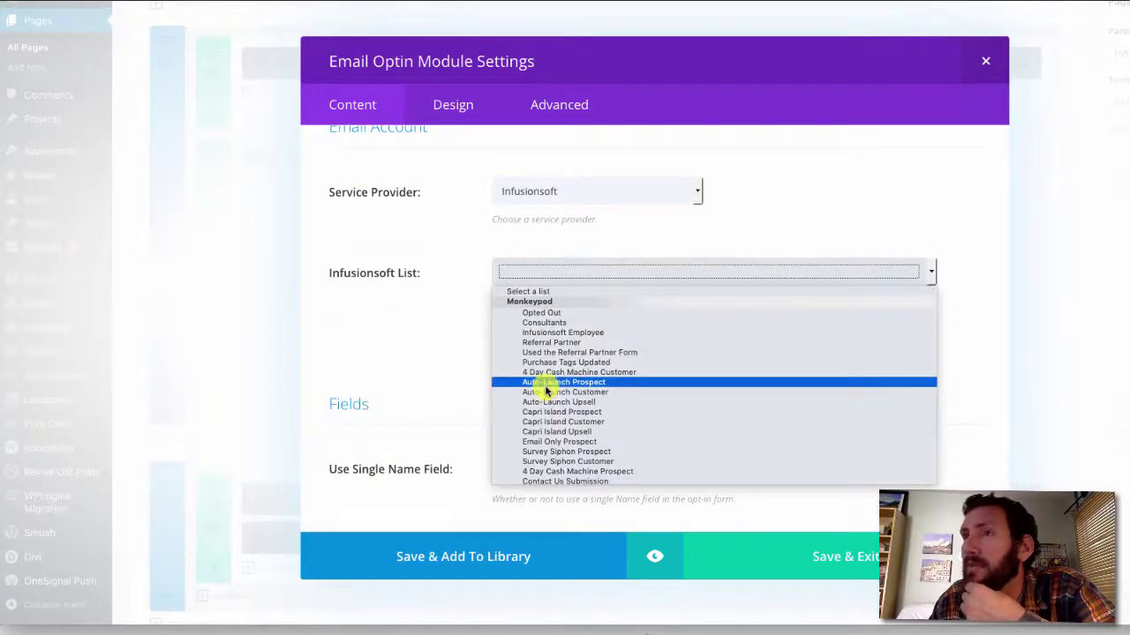
pyautogui.scroll(-10, 545, 391)
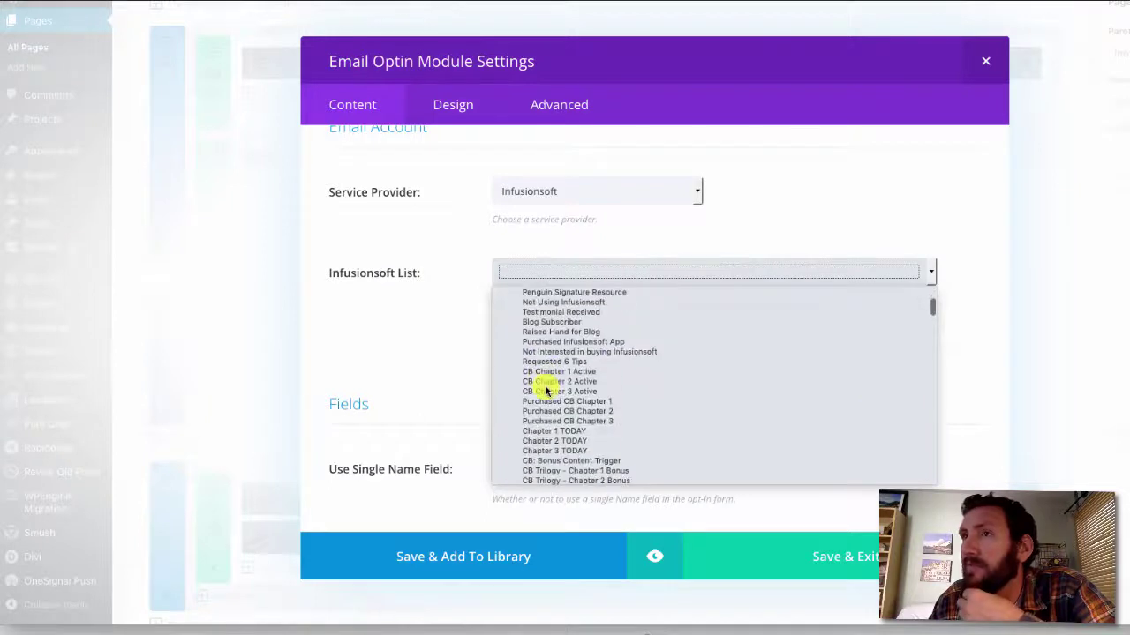
pyautogui.scroll(-2, 545, 391)
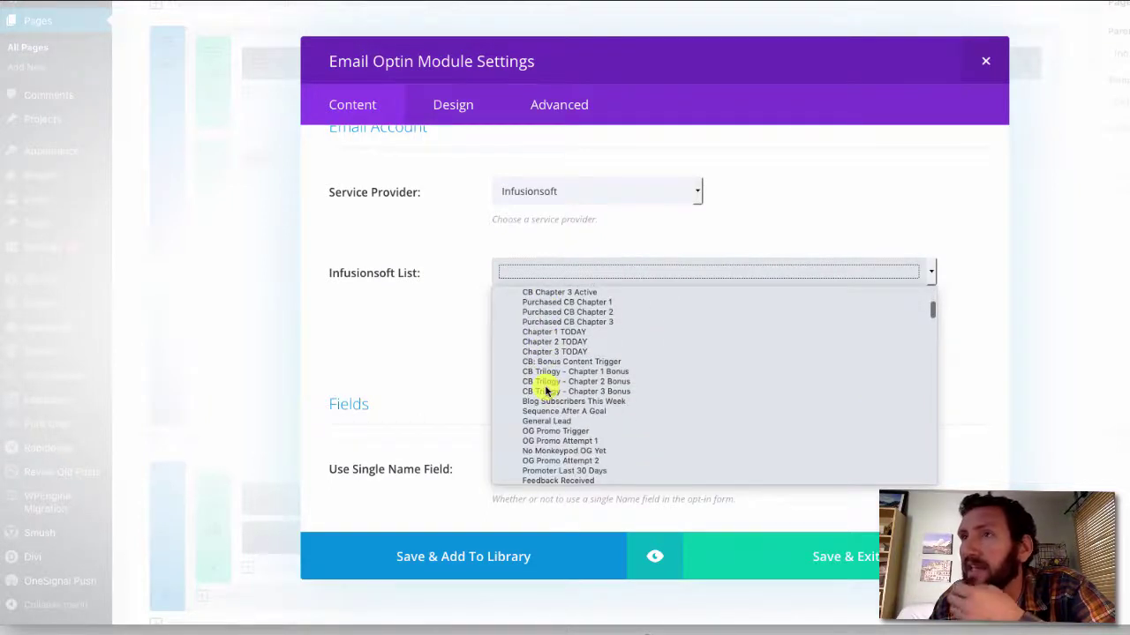
pyautogui.scroll(-4, 545, 391)
pyautogui.scroll(-8, 545, 391)
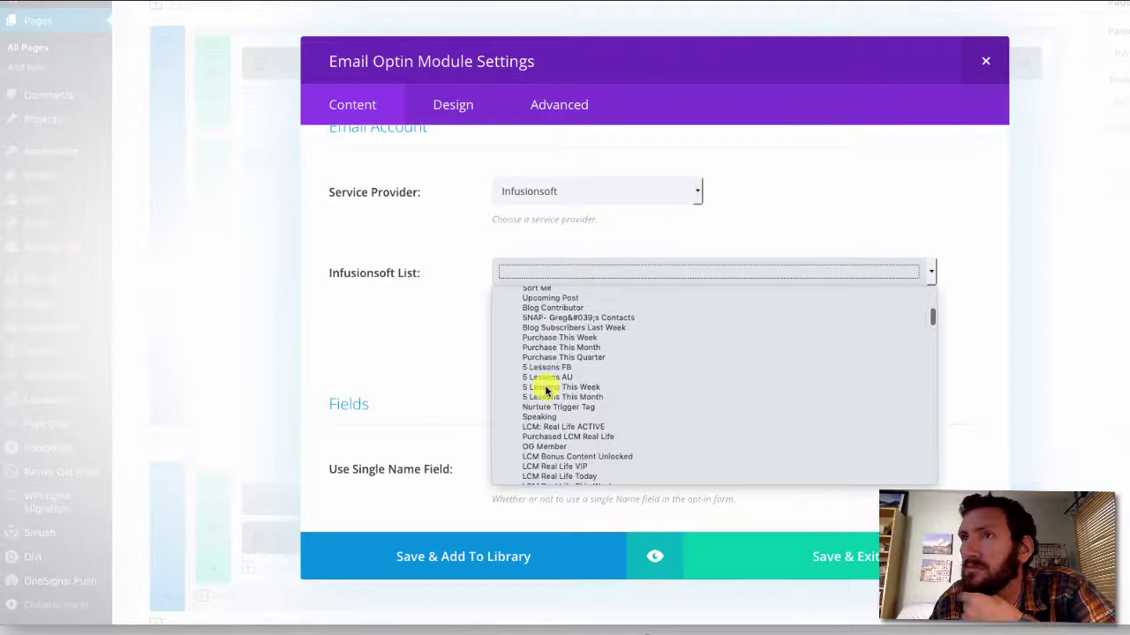
pyautogui.scroll(-8, 545, 391)
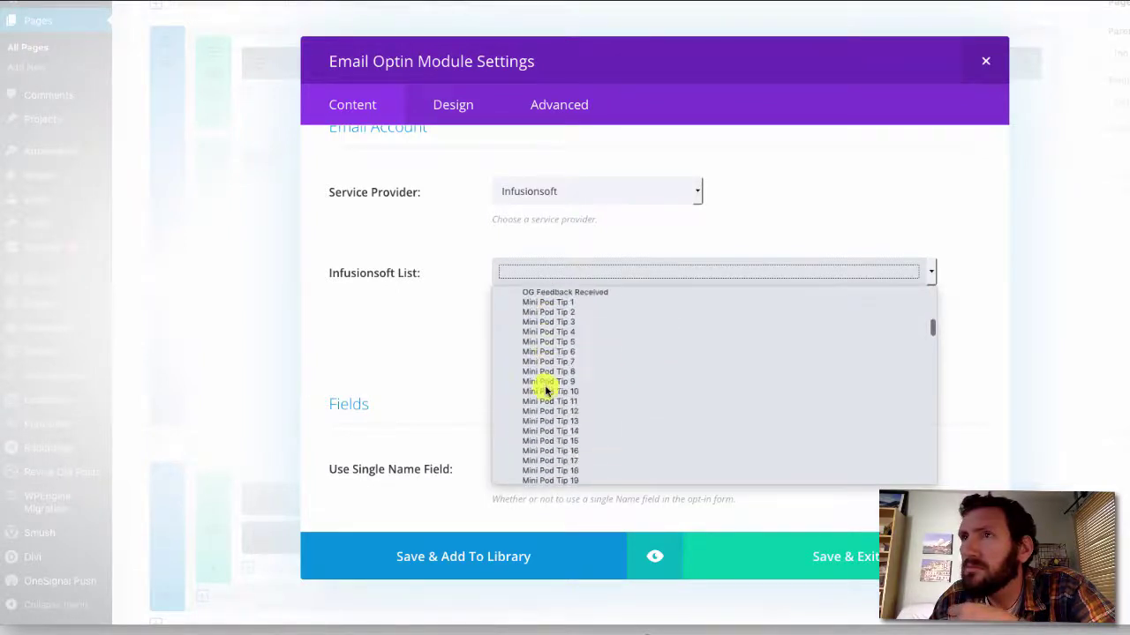
pyautogui.scroll(-1, 545, 391)
pyautogui.scroll(-4, 546, 391)
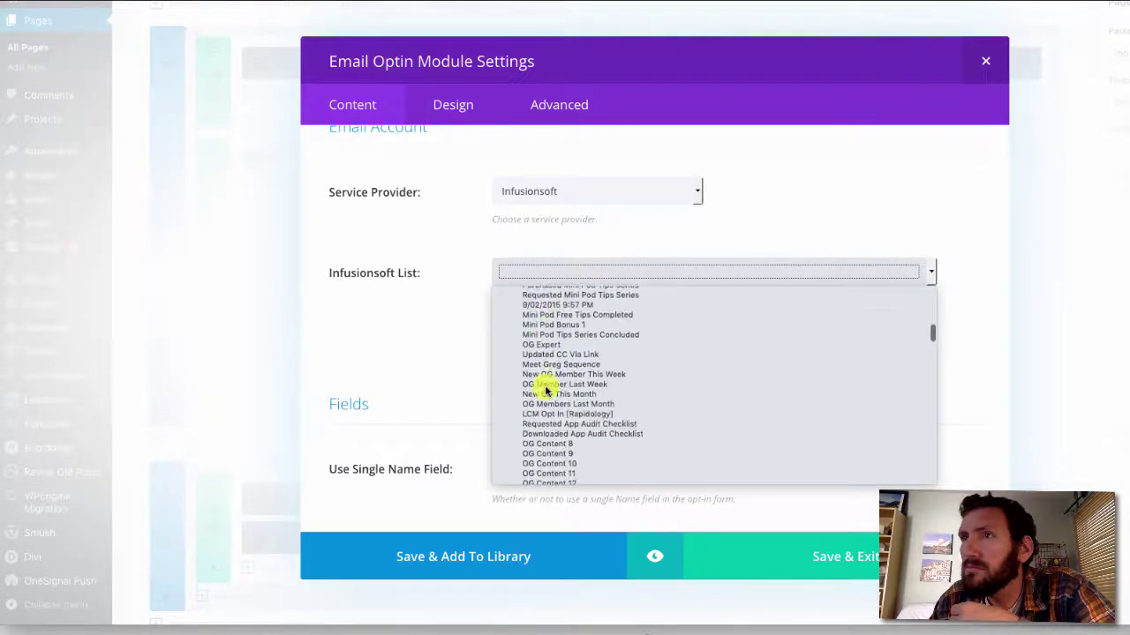
pyautogui.scroll(-3, 545, 391)
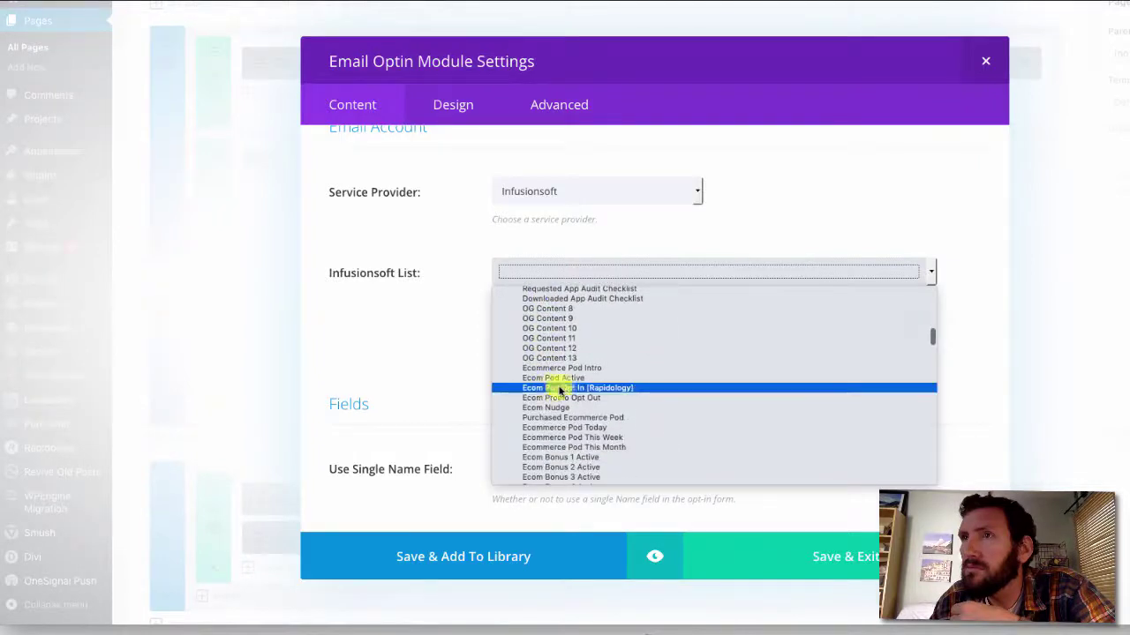
pyautogui.click(565, 388)
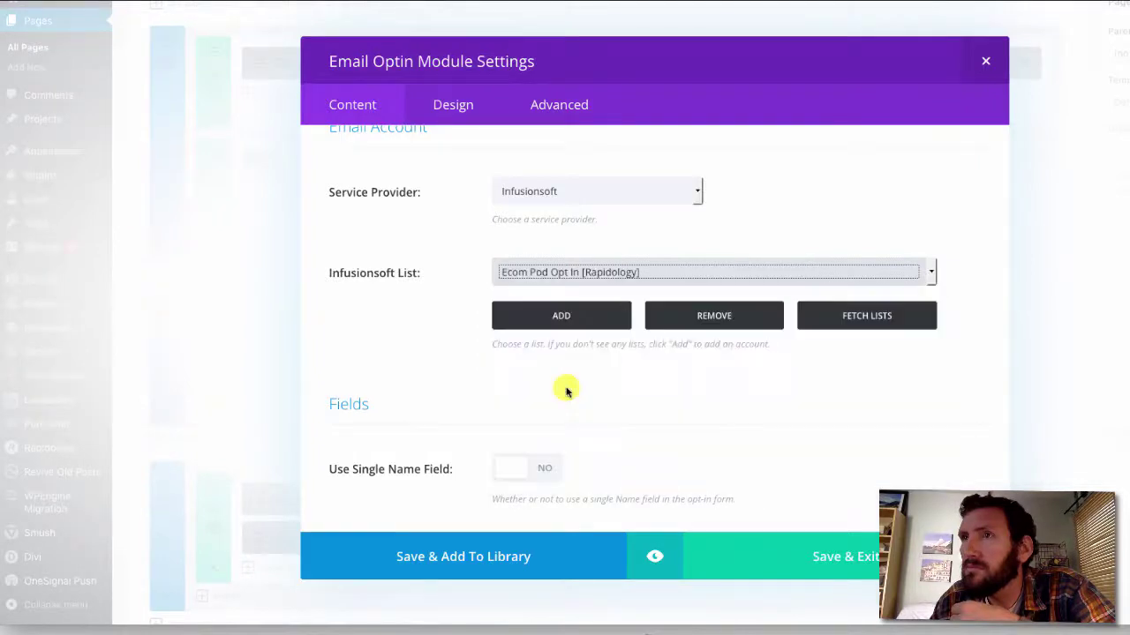
pyautogui.click(827, 556)
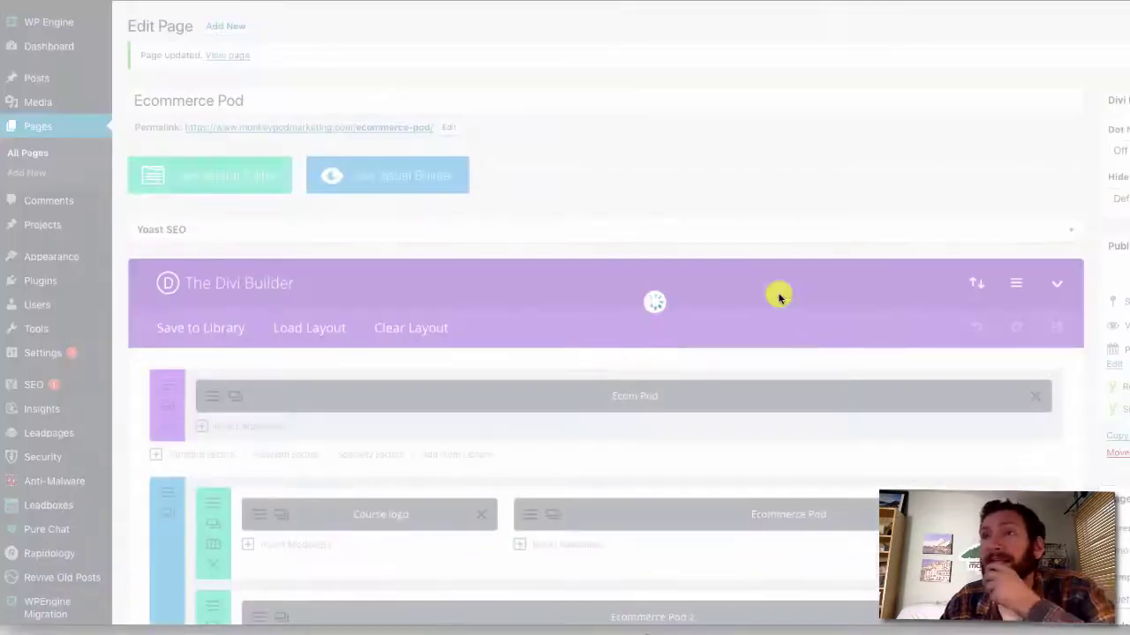
# Recheck the Email Optin settings, then enter the test e-mail on the live signup form
pyautogui.scroll(-4, 778, 298)
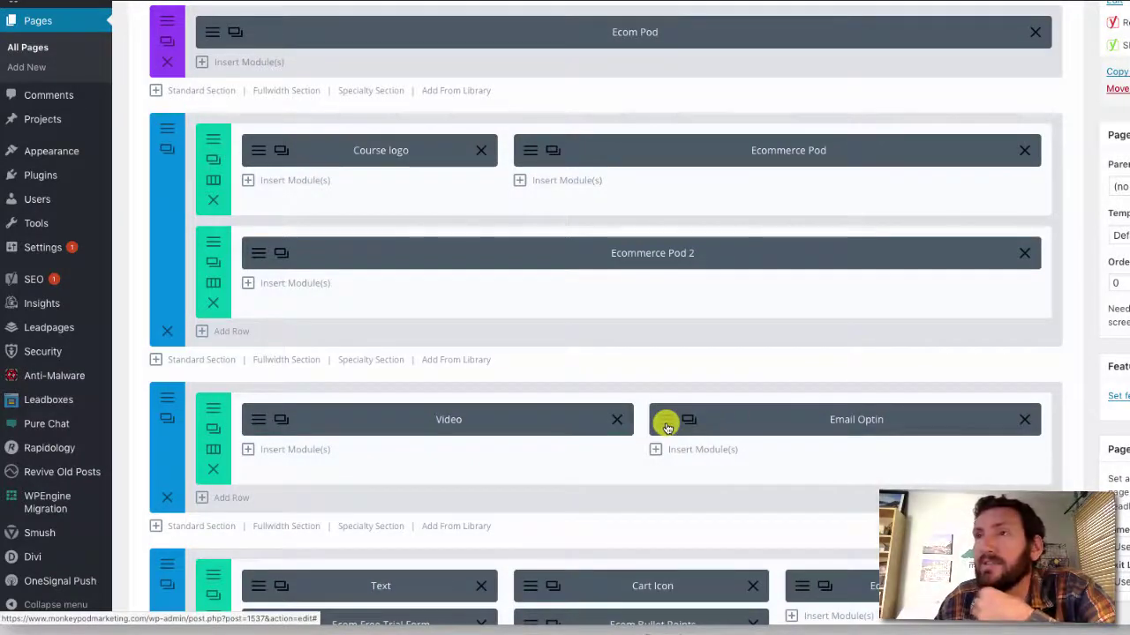
pyautogui.click(668, 427)
pyautogui.scroll(-10, 666, 427)
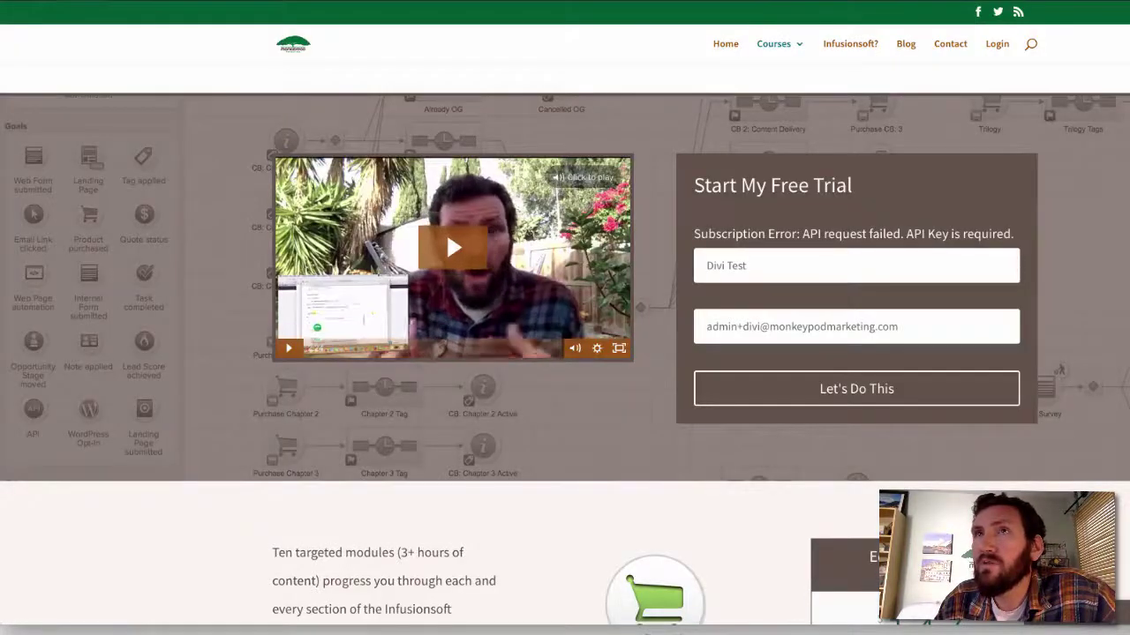
pyautogui.moveTo(880, 328); pyautogui.dragTo(442, 327)
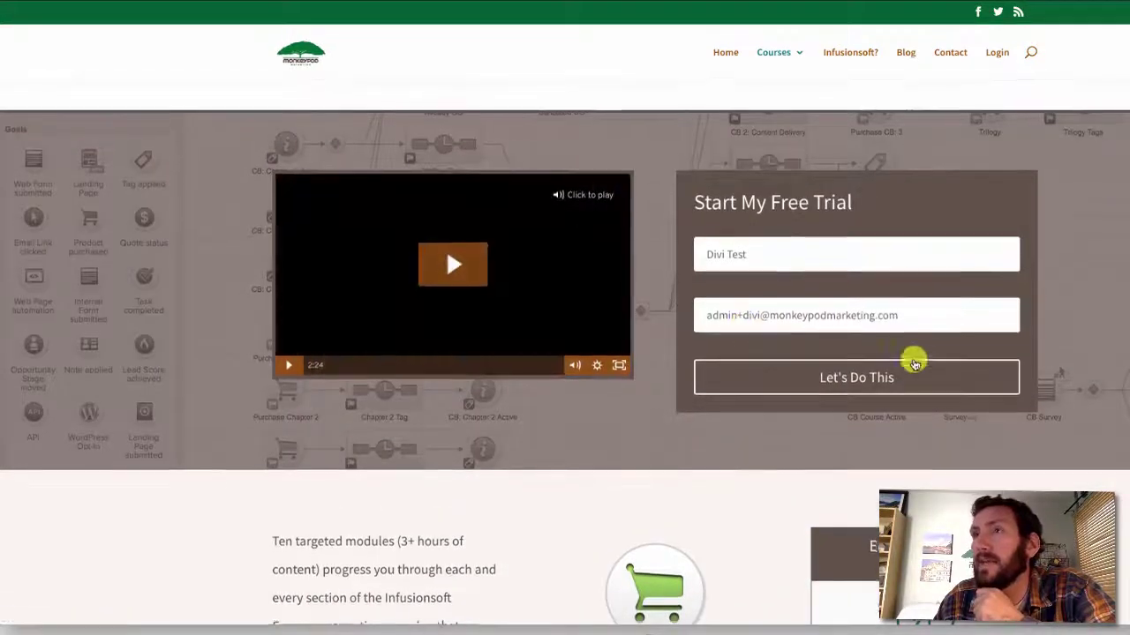
pyautogui.scroll(-1, 913, 359)
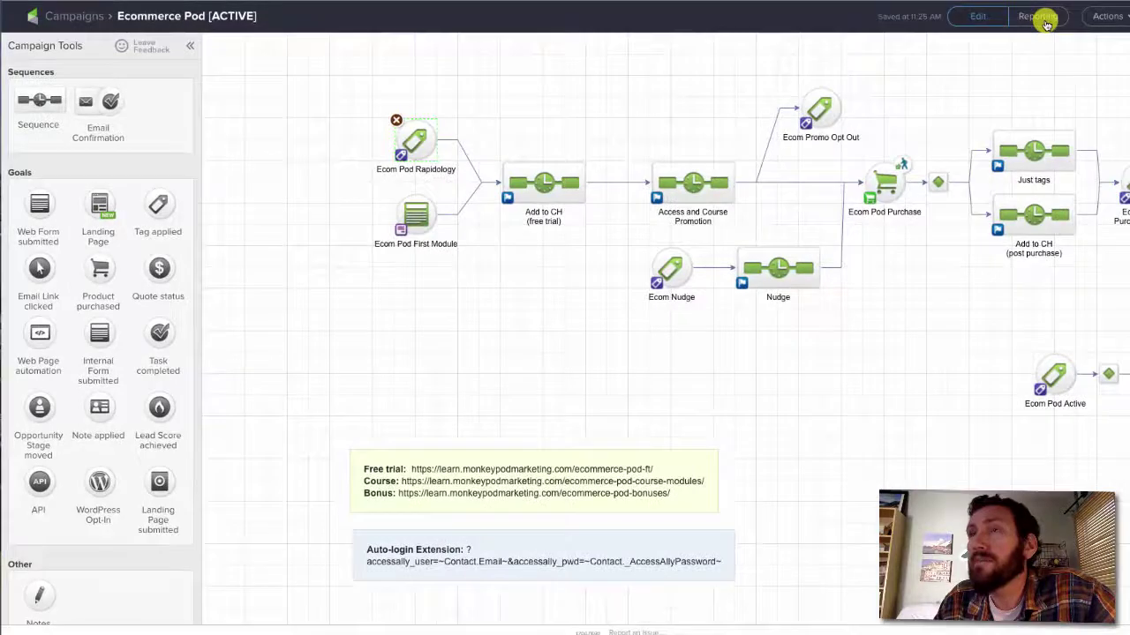
# Show the Ecommerce Pod campaign's reporting and open completions for the Ecom Pod Rapidology goal
pyautogui.click(1039, 17)
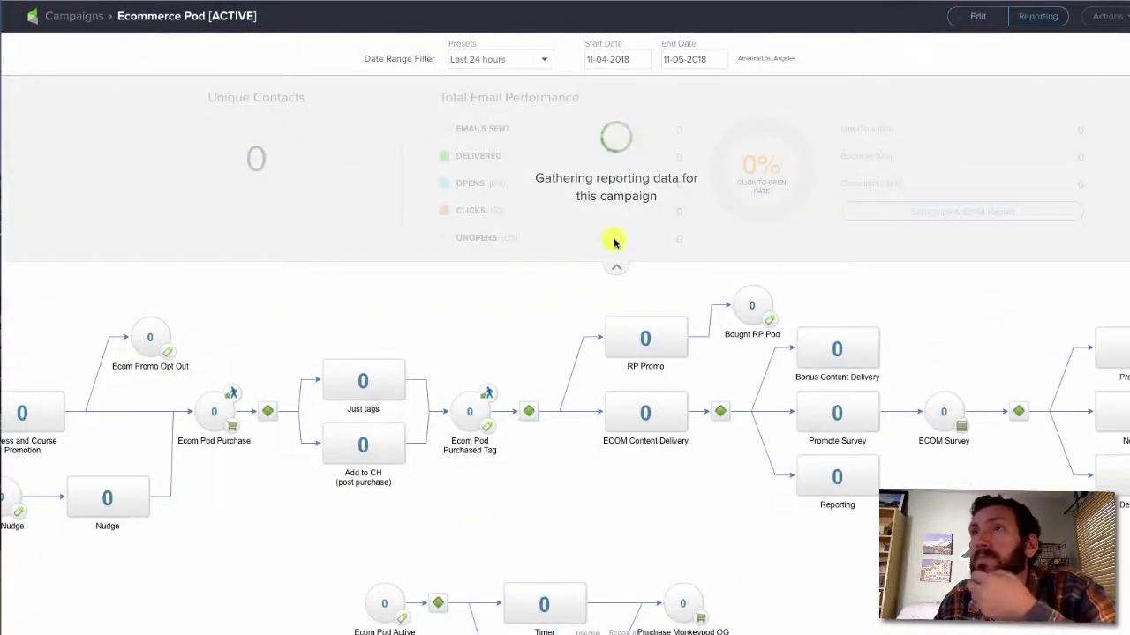
pyautogui.click(615, 266)
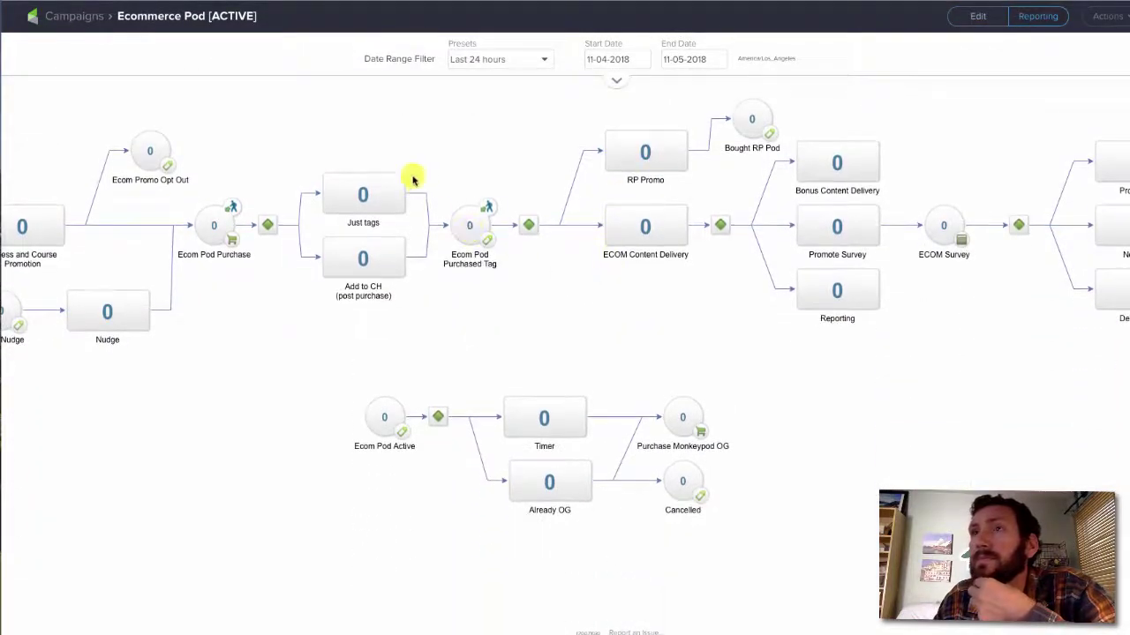
pyautogui.moveTo(402, 114); pyautogui.dragTo(824, 142)
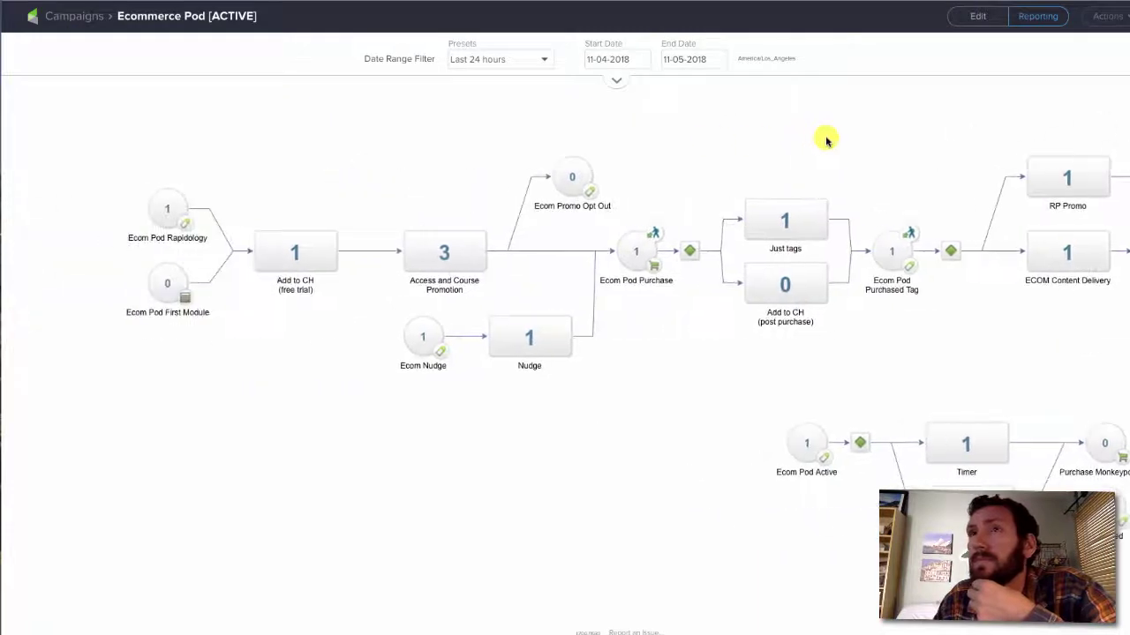
pyautogui.click(182, 195)
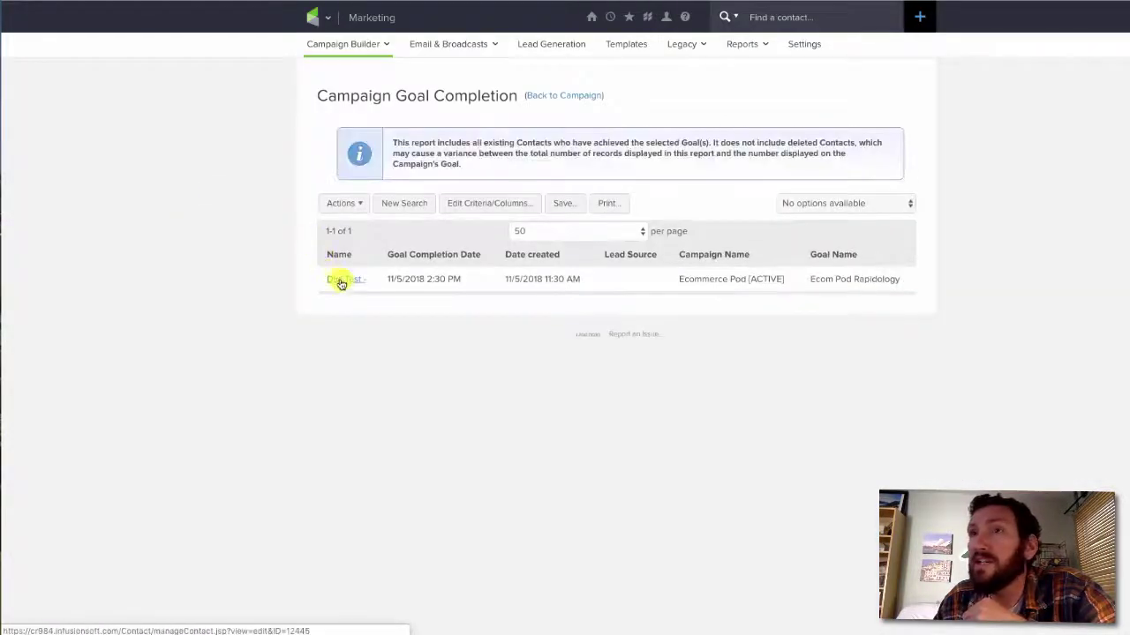
# Open the test contact's record and review its tags, including Ecom Pod Opt In [Rapidology]
pyautogui.click(344, 280)
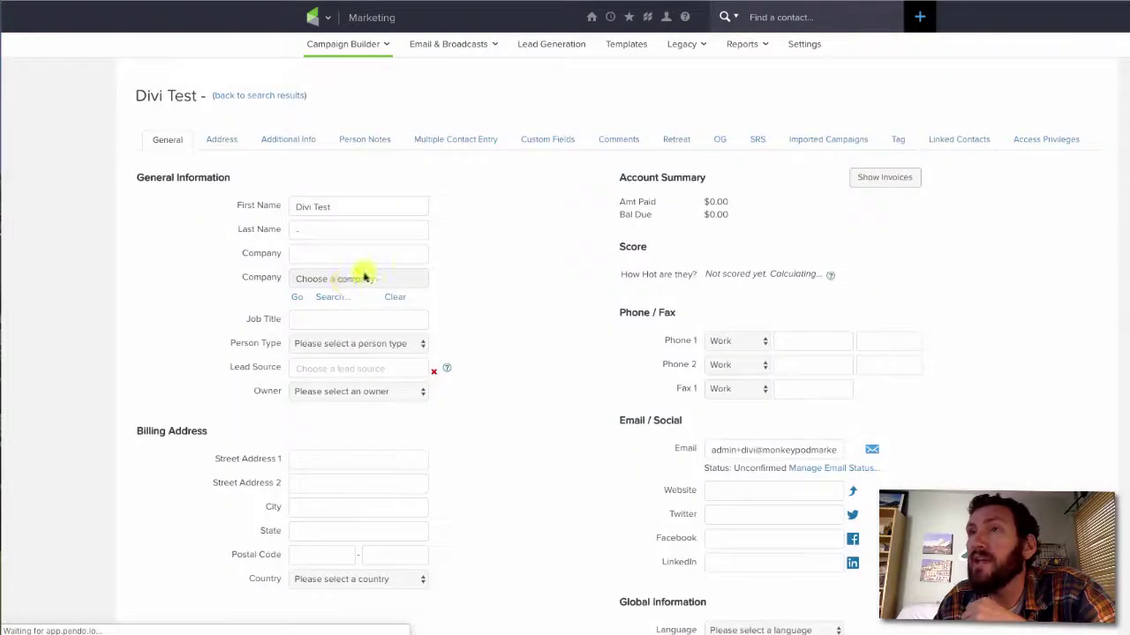
pyautogui.click(898, 144)
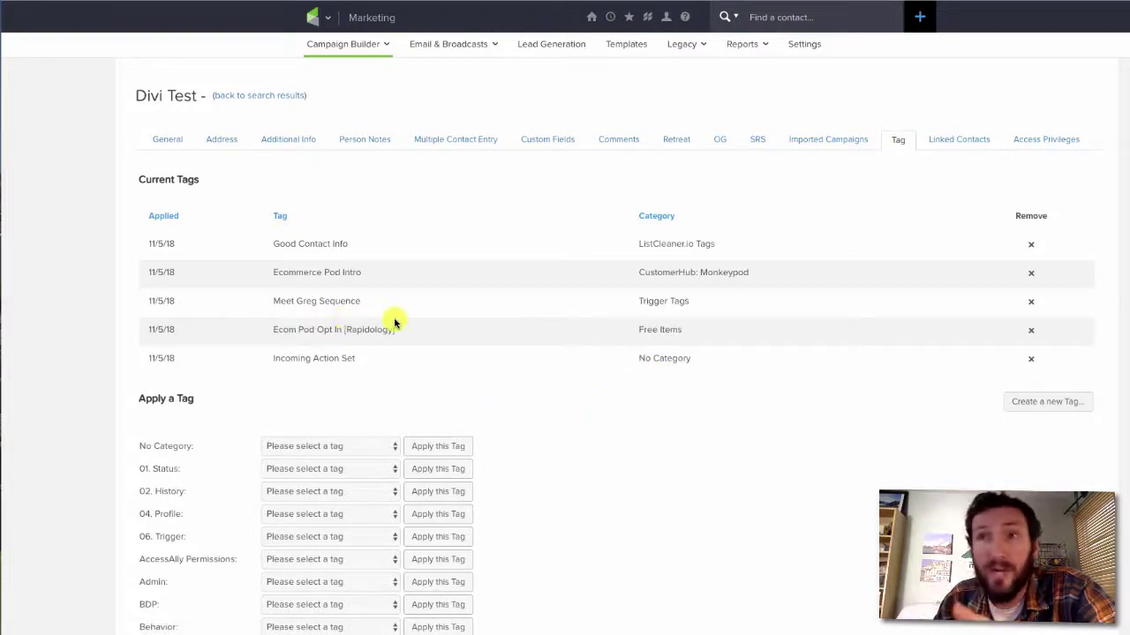
pyautogui.moveTo(272, 249); pyautogui.dragTo(365, 244)
pyautogui.click(369, 246)
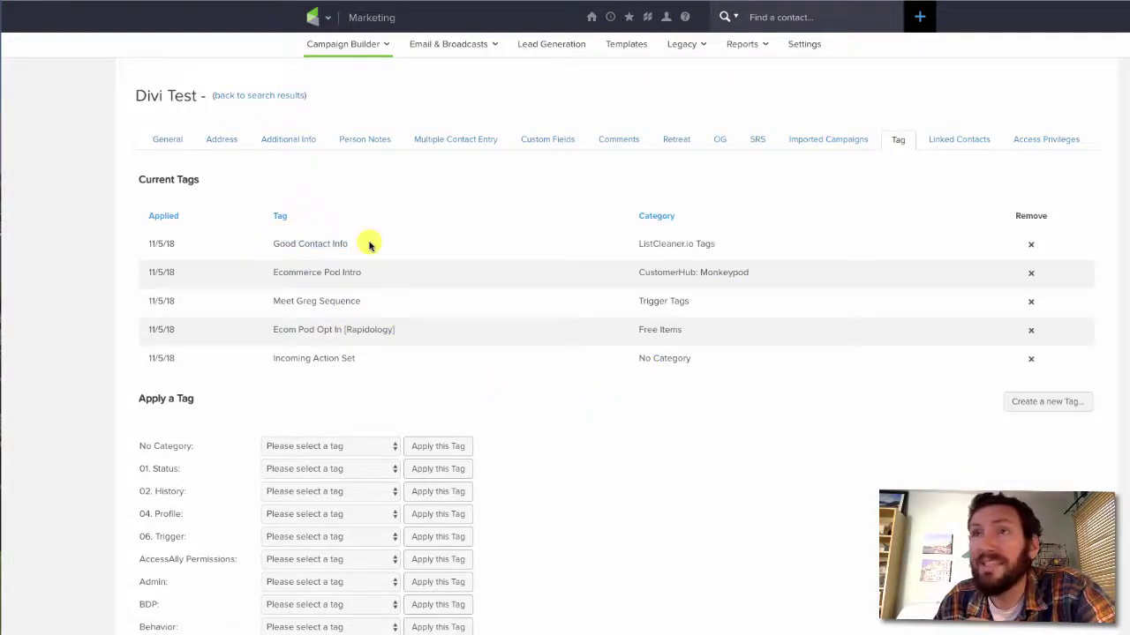
pyautogui.scroll(-1, 369, 246)
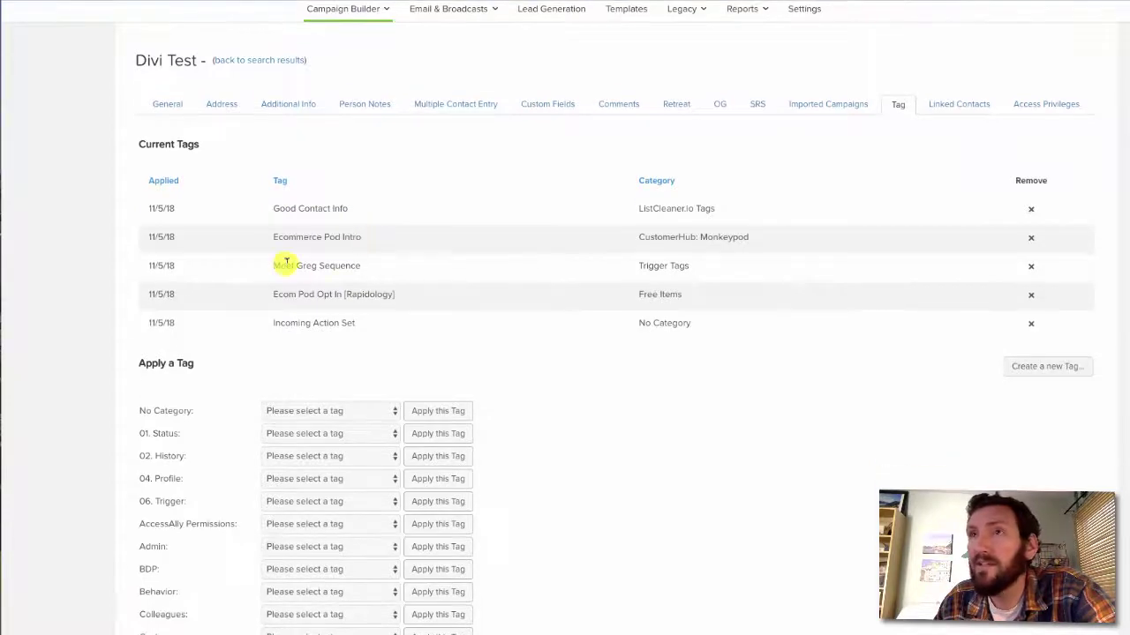